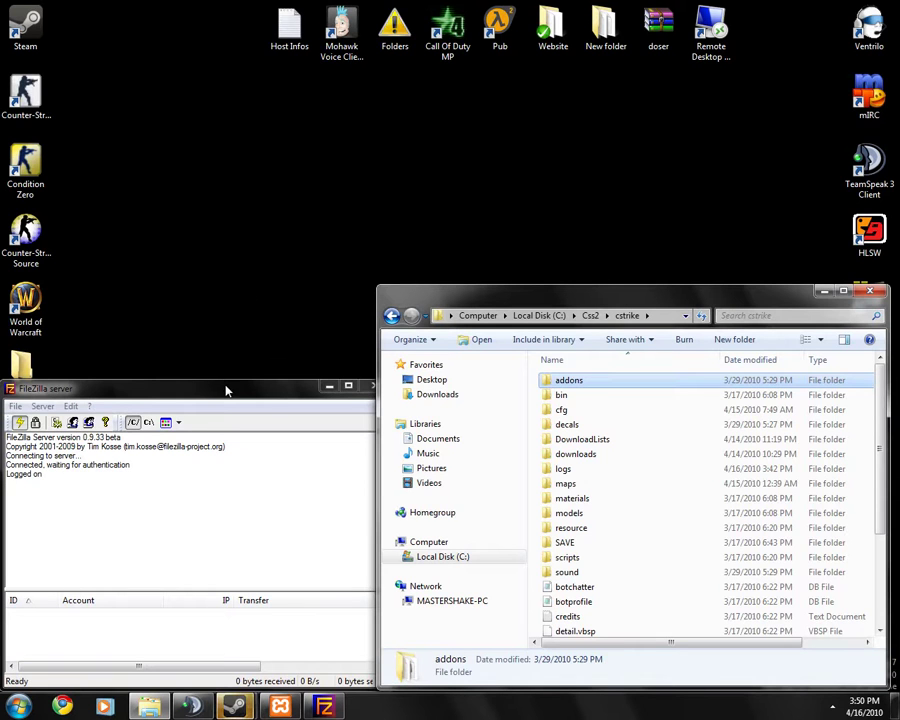
- Minimize the FileZilla Server window to the tray, leaving only the cstrike folder open
{"action": "left_click_drag", "start_coordinate": [226, 390], "coordinate": [227, 388]}
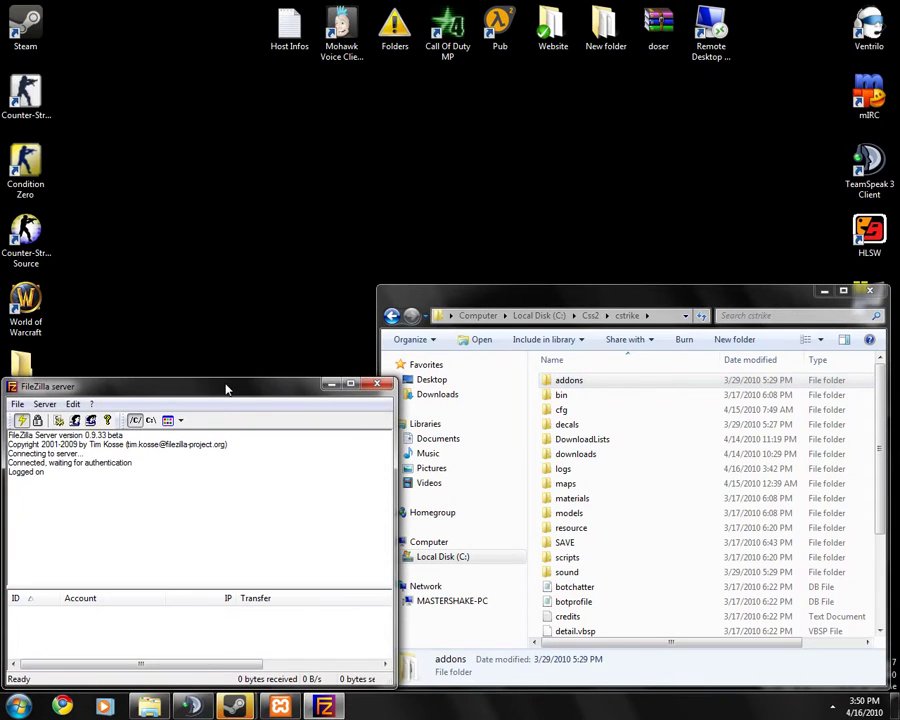
{"action": "left_click", "coordinate": [331, 385]}
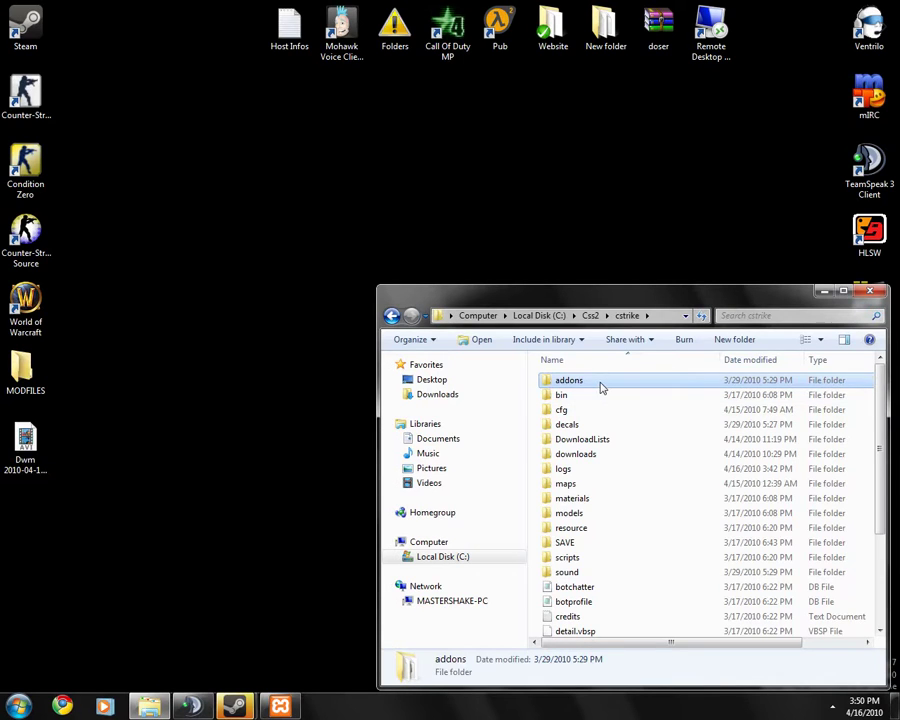
{"action": "mouse_move", "coordinate": [569, 380]}
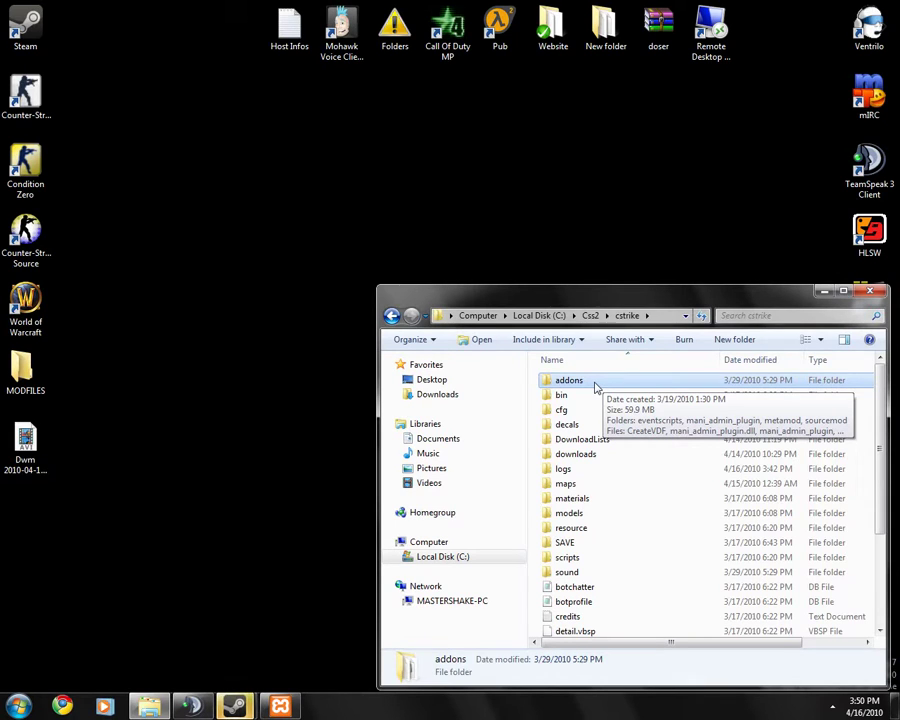
- Open addons\eventscripts\master and inspect its two __init__ files and the compiled master script
{"action": "mouse_move", "coordinate": [577, 298]}
{"action": "left_mouse_down"}
{"action": "mouse_move", "coordinate": [534, 273]}
{"action": "mouse_move", "coordinate": [424, 336]}
{"action": "mouse_move", "coordinate": [420, 215]}
{"action": "left_mouse_up"}
{"action": "double_click", "coordinate": [424, 295]}
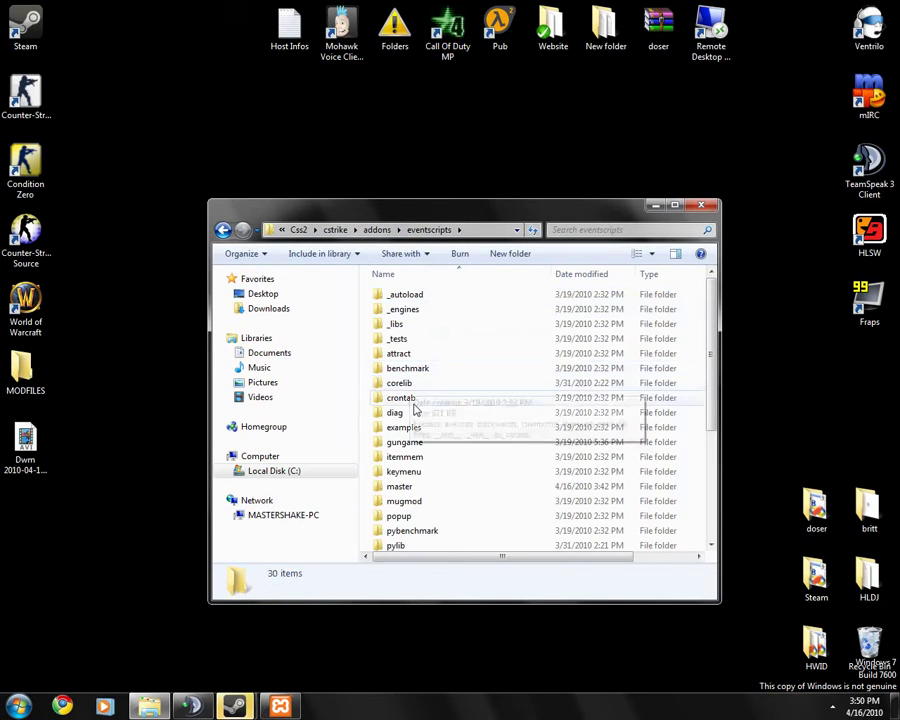
{"action": "left_click", "coordinate": [432, 457]}
{"action": "scroll", "coordinate": [440, 450], "scroll_direction": "down", "scroll_amount": 1}
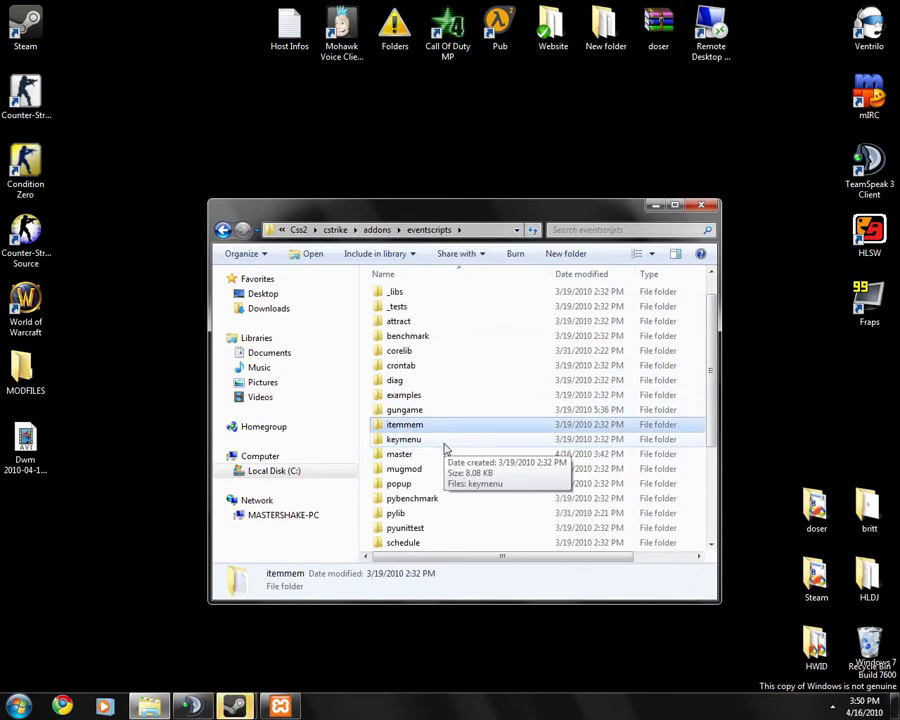
{"action": "left_click", "coordinate": [436, 457]}
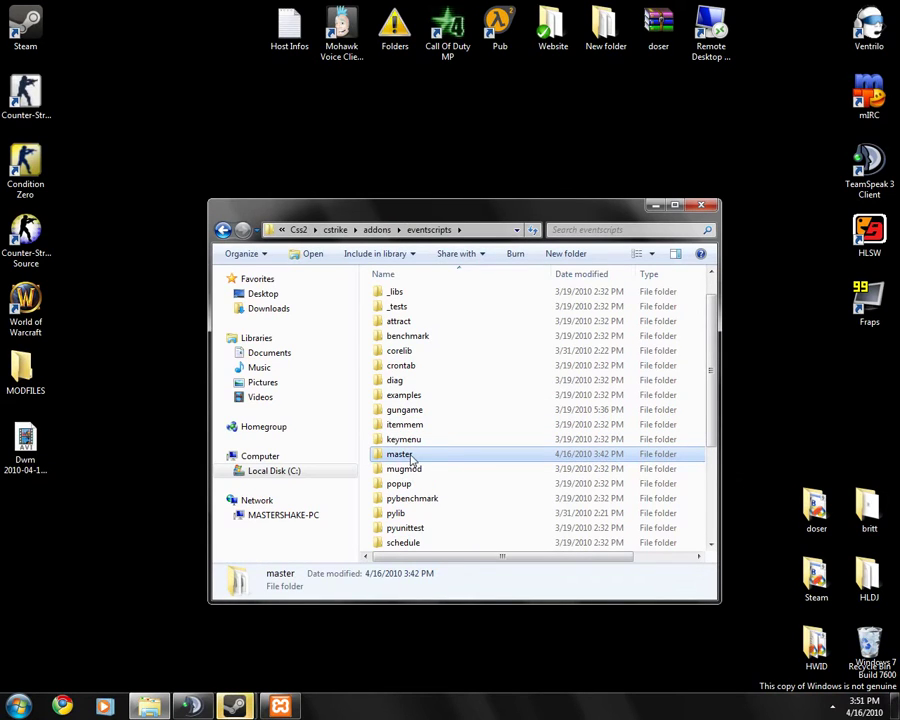
{"action": "mouse_move", "coordinate": [399, 454]}
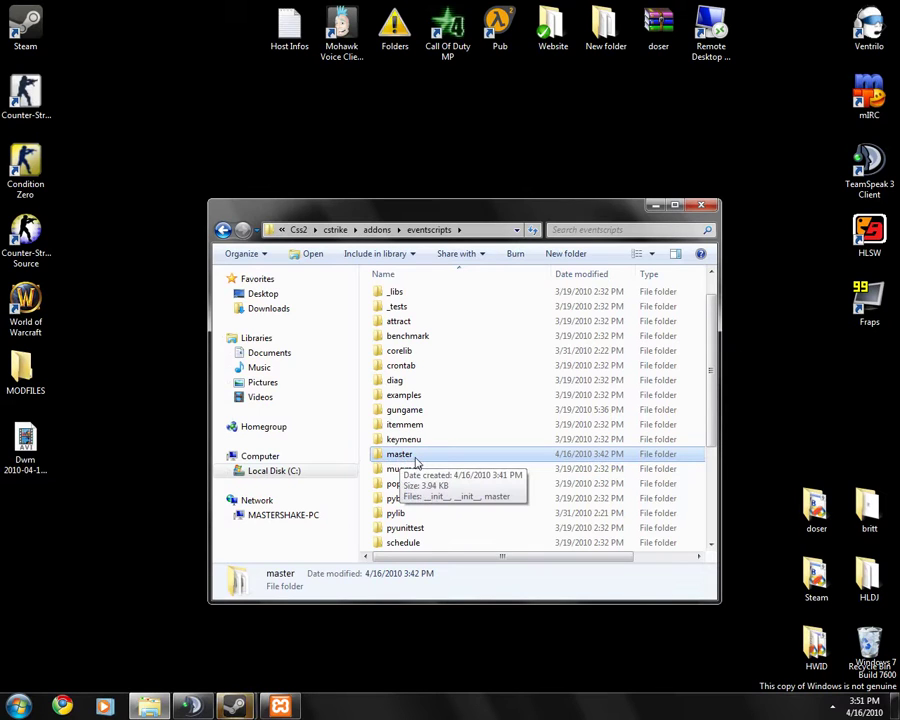
{"action": "double_click", "coordinate": [414, 457]}
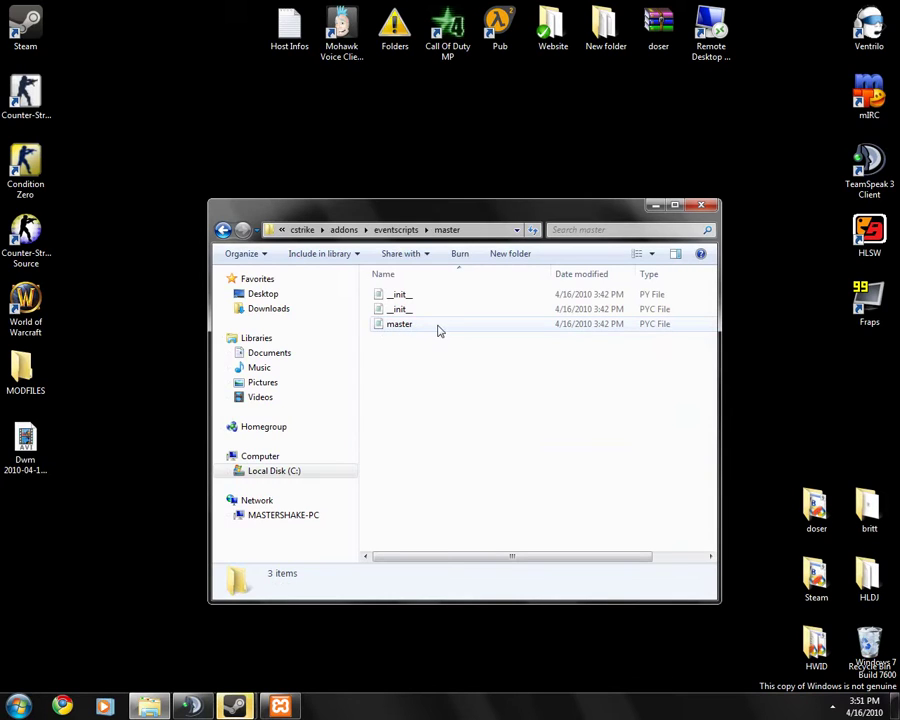
{"action": "left_click_drag", "start_coordinate": [440, 382], "coordinate": [416, 287]}
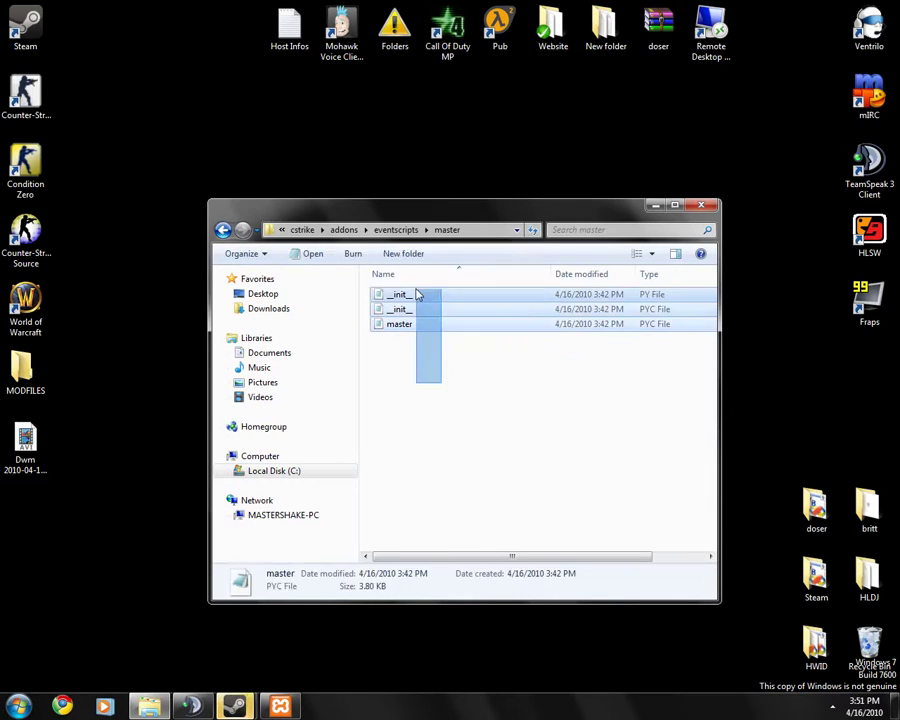
{"action": "left_click", "coordinate": [442, 400]}
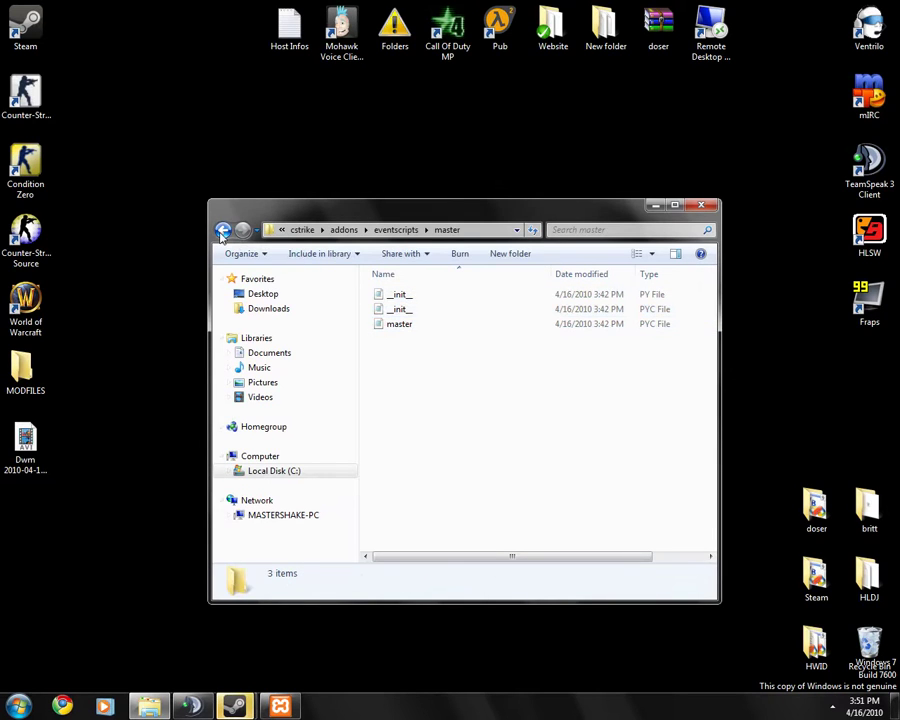
- Go back up to the cstrike folder and open its cfg folder
{"action": "left_click", "coordinate": [223, 230]}
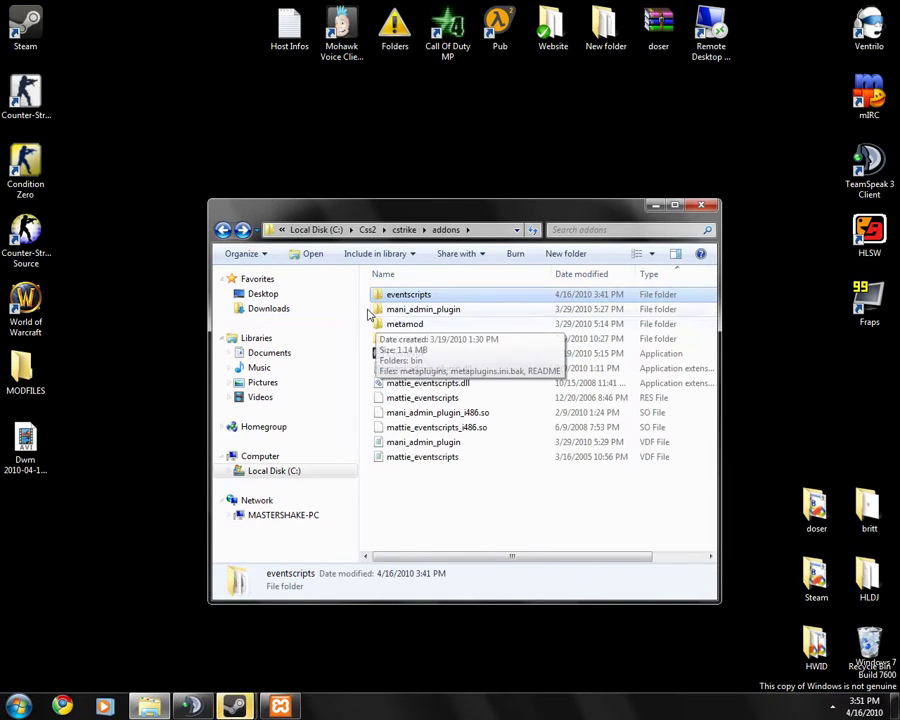
{"action": "left_click", "coordinate": [223, 230]}
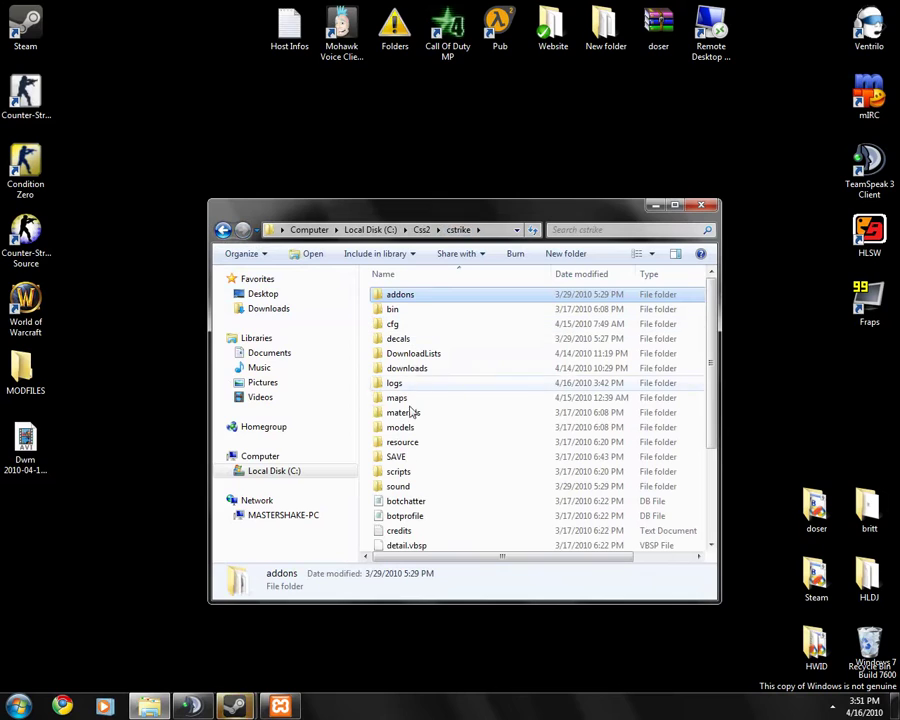
{"action": "left_click", "coordinate": [405, 327]}
{"action": "double_click", "coordinate": [405, 327]}
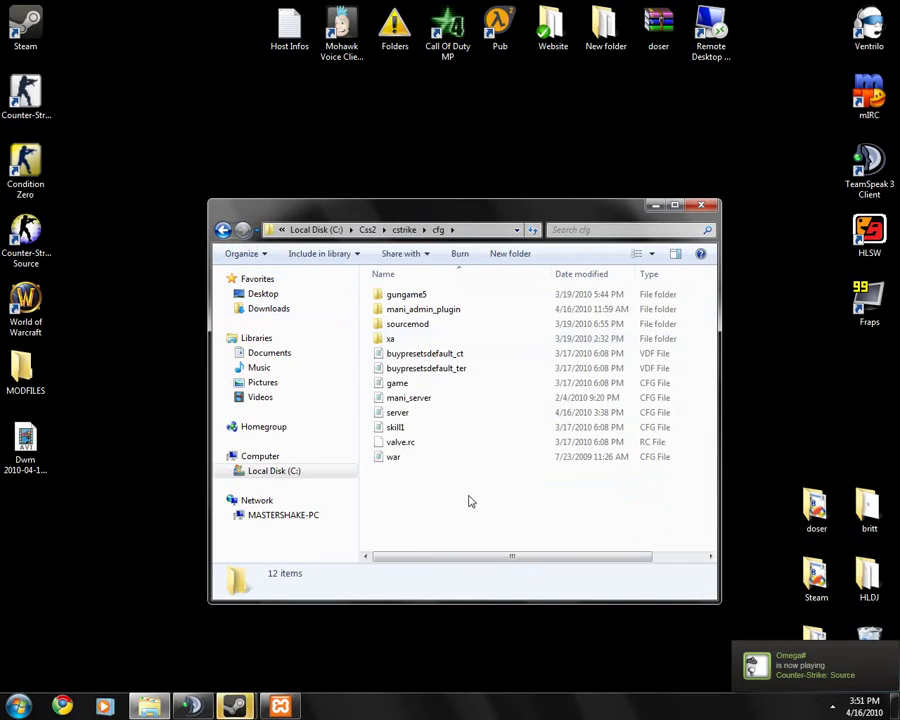
- Edit the server config in Notepad, confirm its last line is es_load master, then close it
{"action": "left_click", "coordinate": [417, 418]}
{"action": "right_click", "coordinate": [417, 418]}
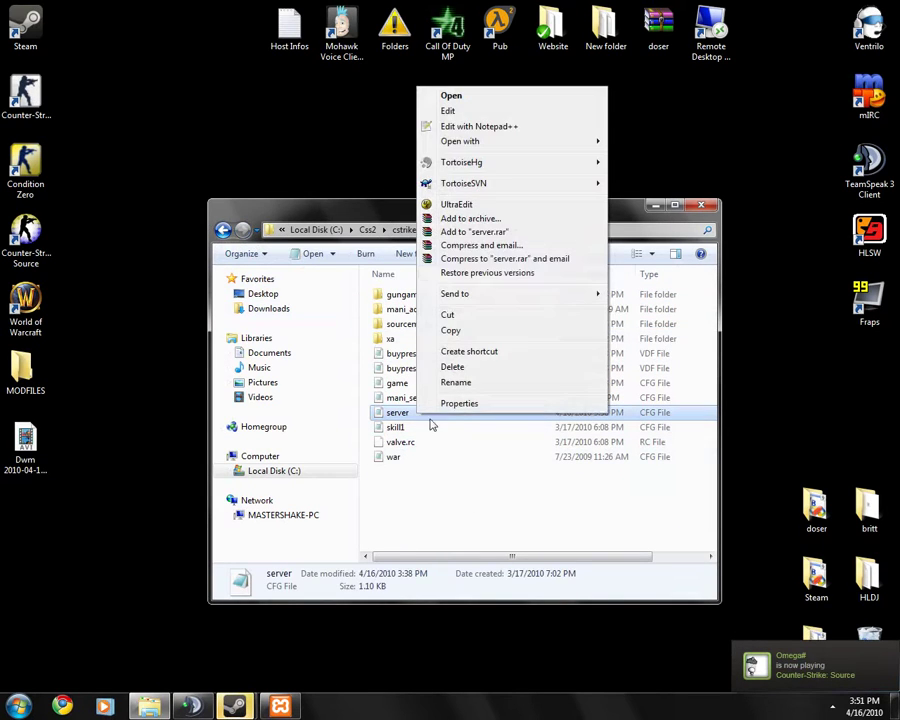
{"action": "left_click", "coordinate": [447, 111]}
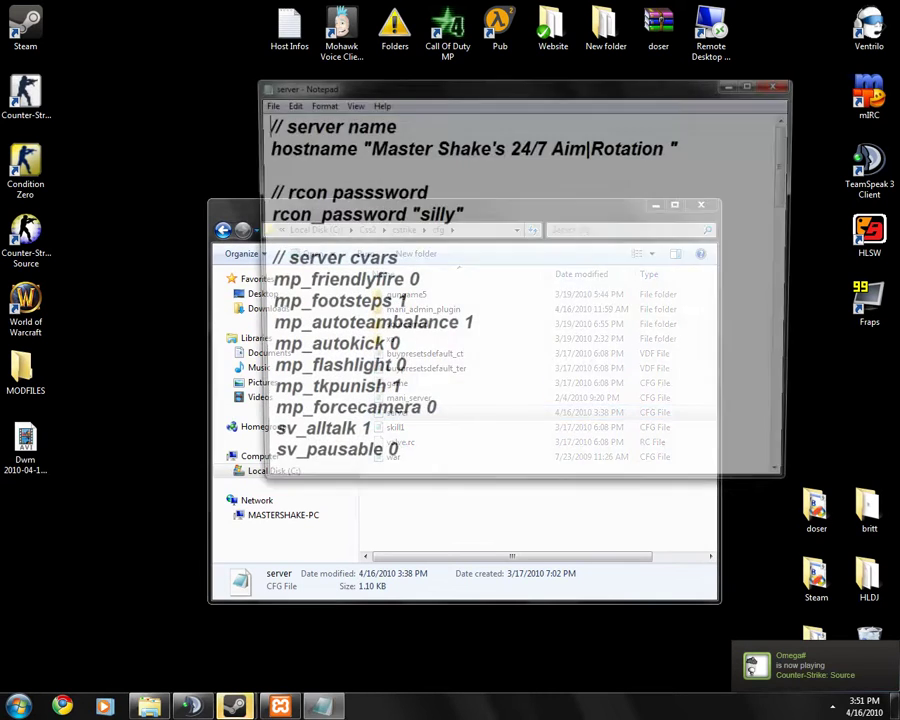
{"action": "key", "text": "Page_Down"}
{"action": "key", "text": "Page_Down"}
{"action": "key", "text": "Page_Down"}
{"action": "scroll", "coordinate": [520, 300], "scroll_direction": "down", "scroll_amount": 1}
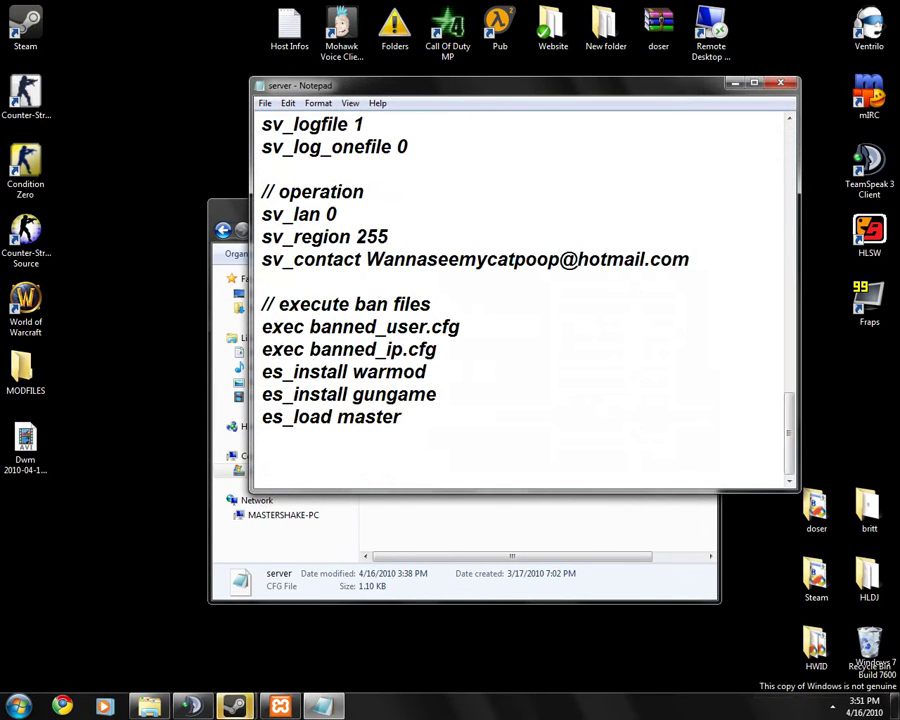
{"action": "left_click_drag", "start_coordinate": [262, 417], "coordinate": [401, 417]}
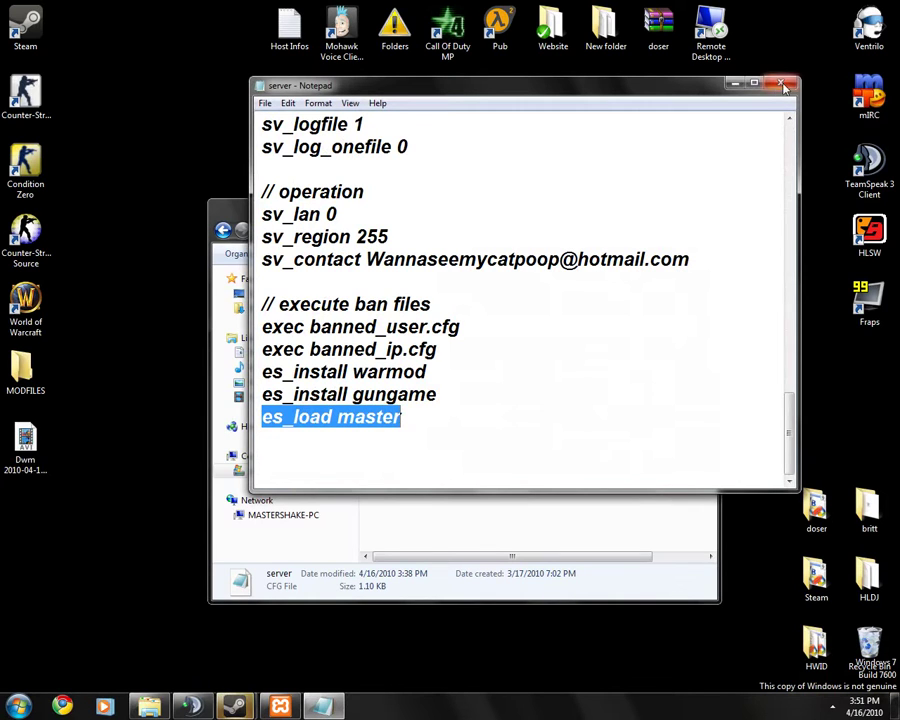
{"action": "key", "text": "alt+F4"}
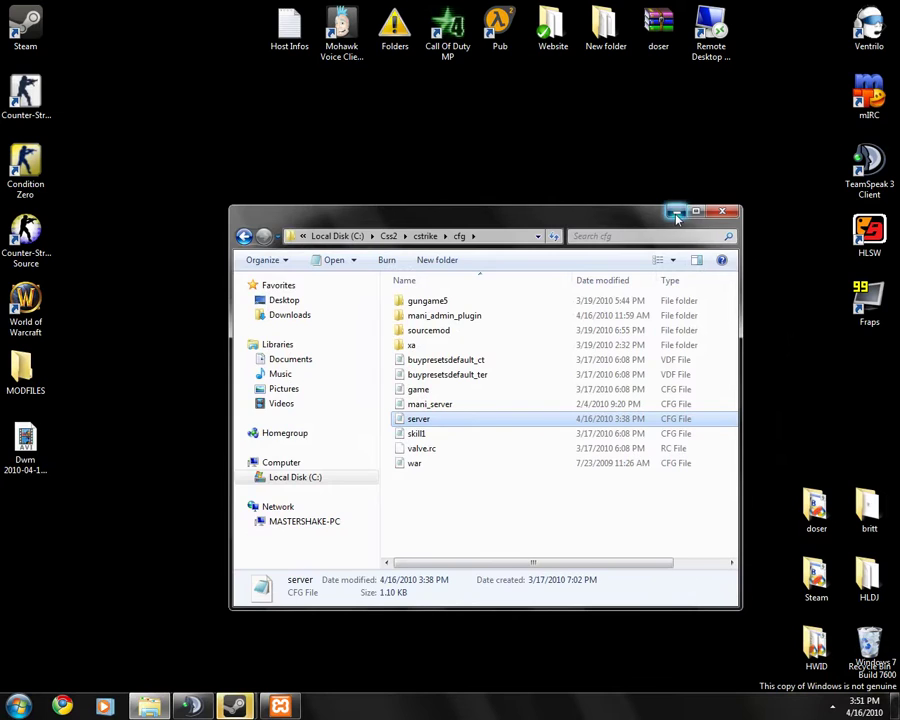
{"action": "left_click", "coordinate": [698, 206]}
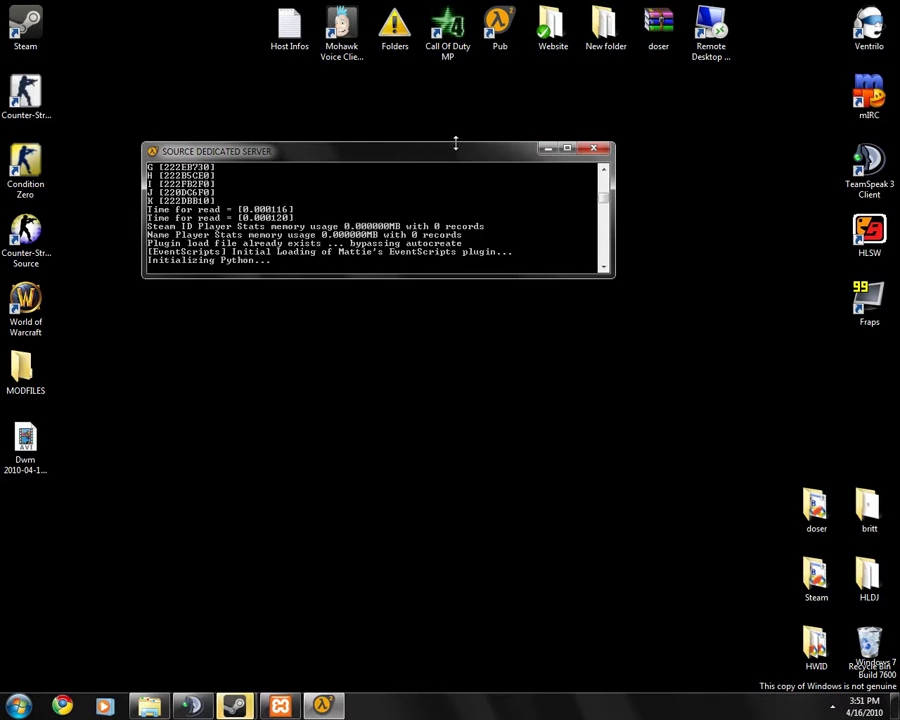
- Make the server console window taller and hide the FileZilla Server window back to the tray
{"action": "left_click_drag", "start_coordinate": [456, 143], "coordinate": [456, 27]}
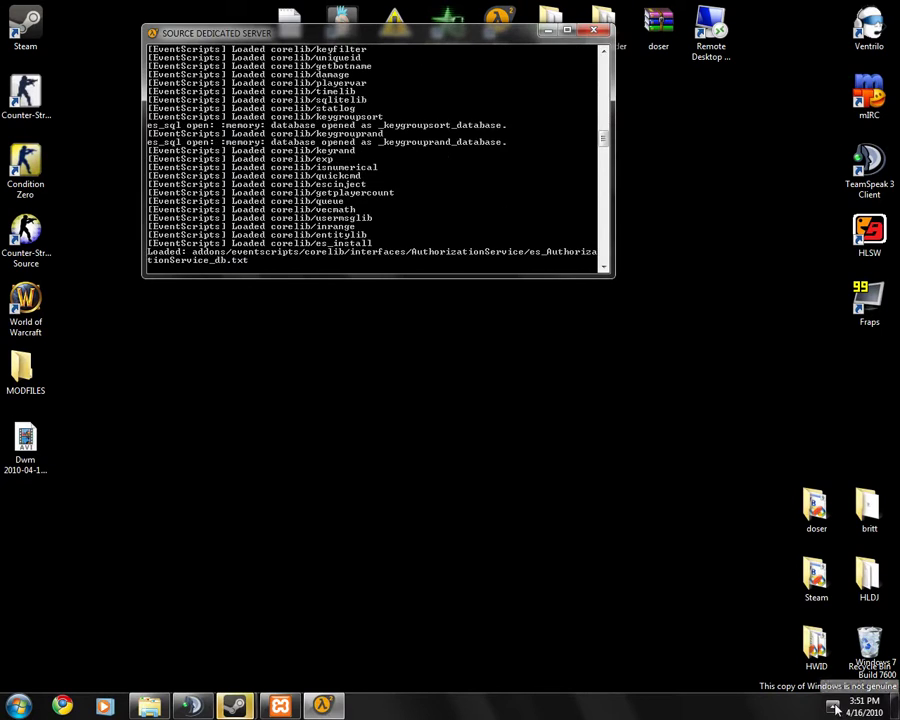
{"action": "left_click", "coordinate": [832, 706]}
{"action": "left_click", "coordinate": [810, 634]}
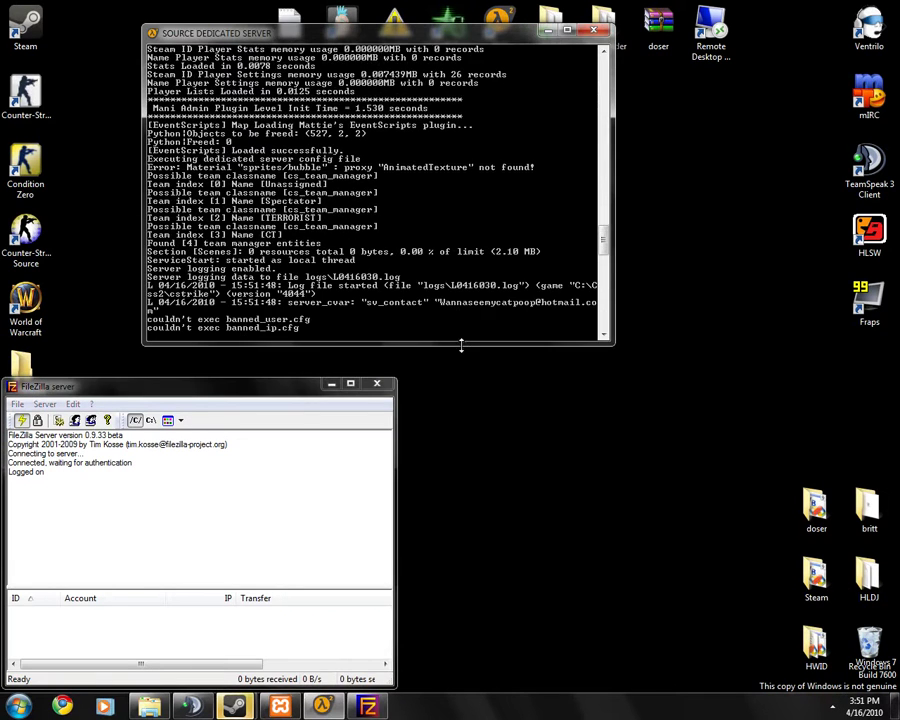
{"action": "left_click_drag", "start_coordinate": [464, 276], "coordinate": [462, 351]}
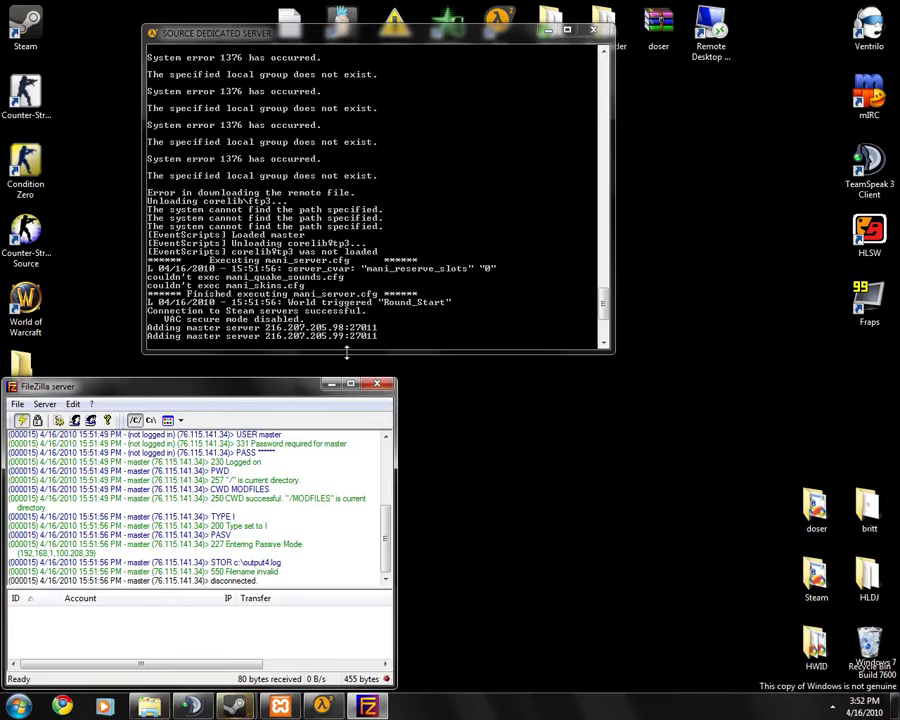
{"action": "left_click", "coordinate": [331, 384]}
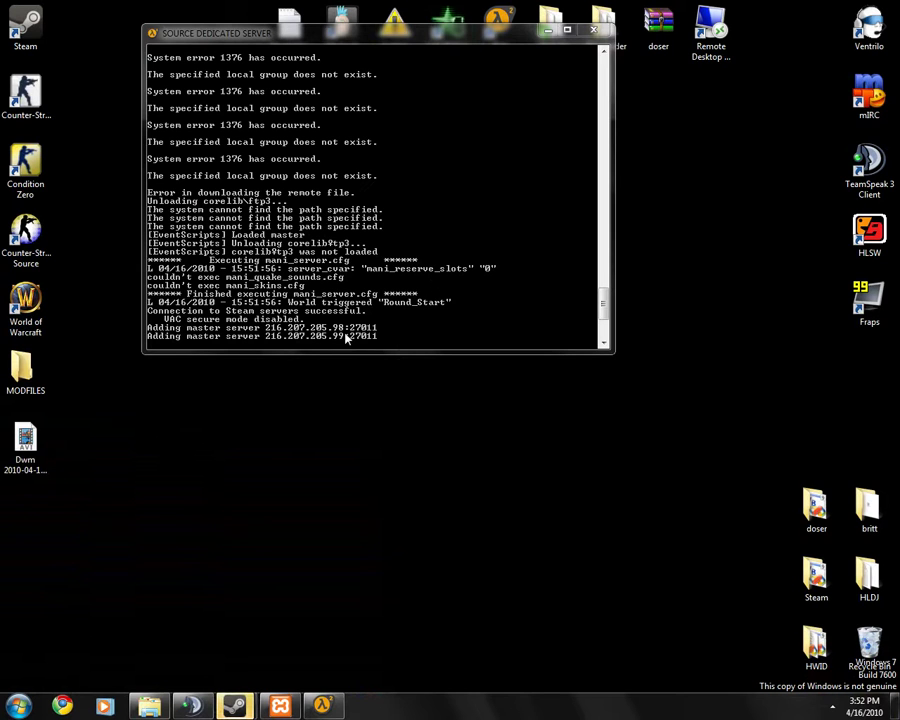
{"action": "left_click", "coordinate": [295, 330]}
{"action": "double_click", "coordinate": [710, 35]}
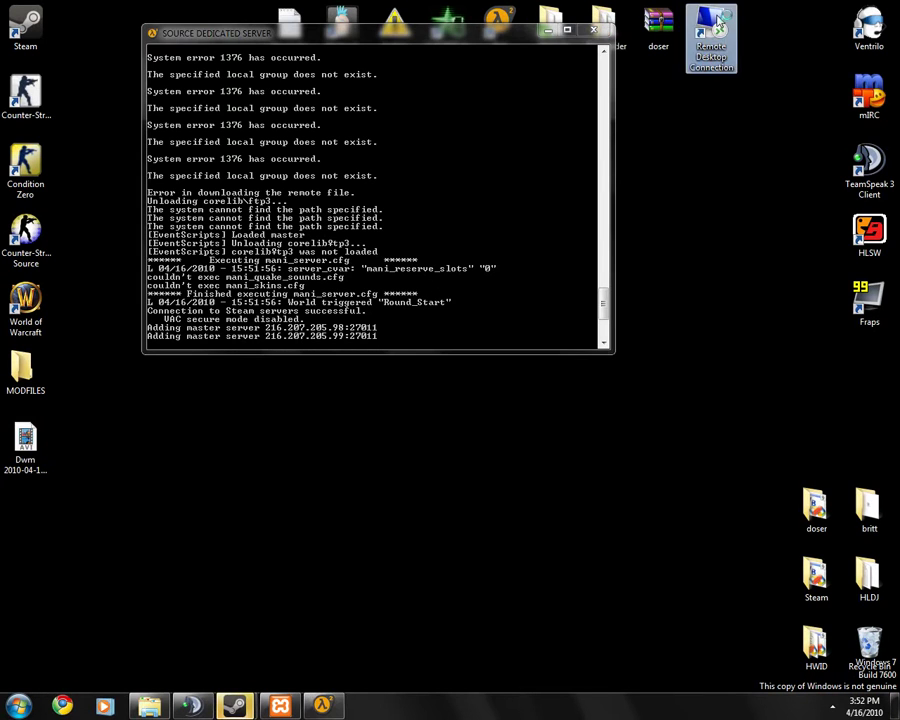
{"action": "left_click_drag", "start_coordinate": [466, 48], "coordinate": [476, 340]}
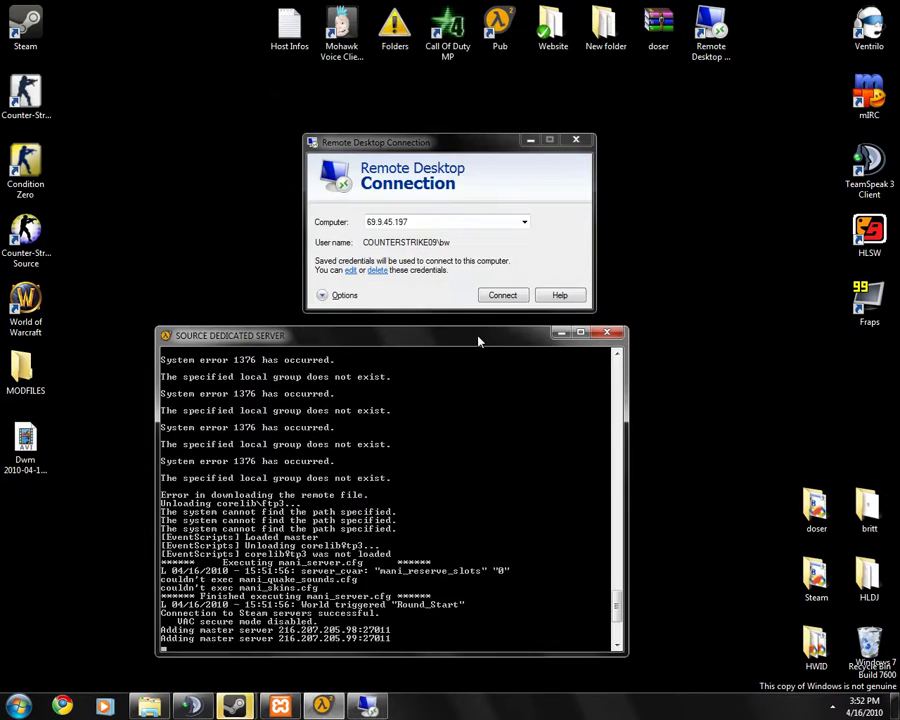
{"action": "left_click_drag", "start_coordinate": [436, 148], "coordinate": [458, 126]}
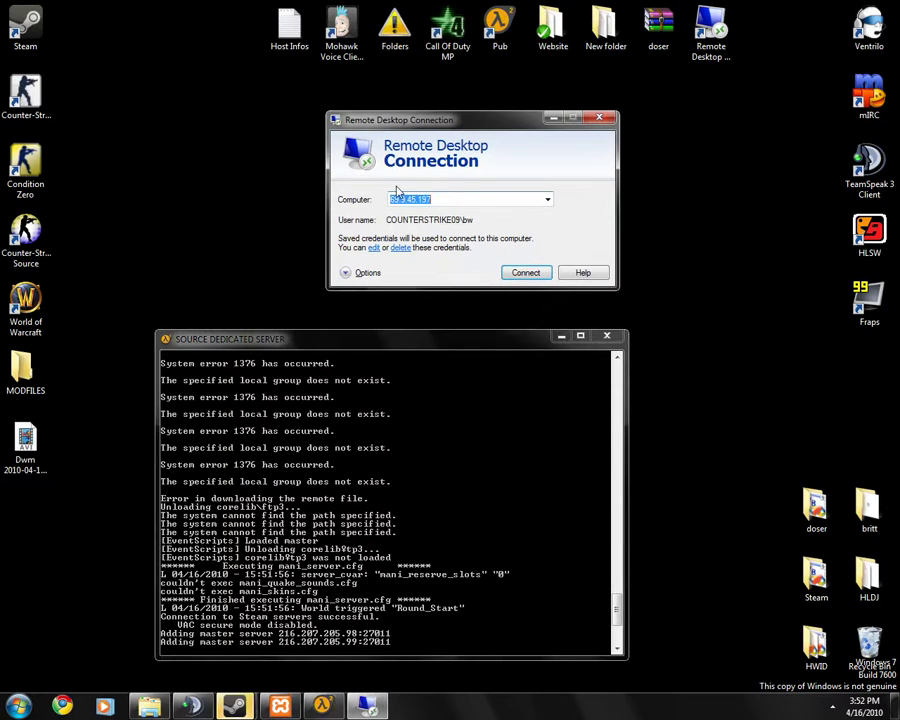
{"action": "left_click", "coordinate": [522, 274]}
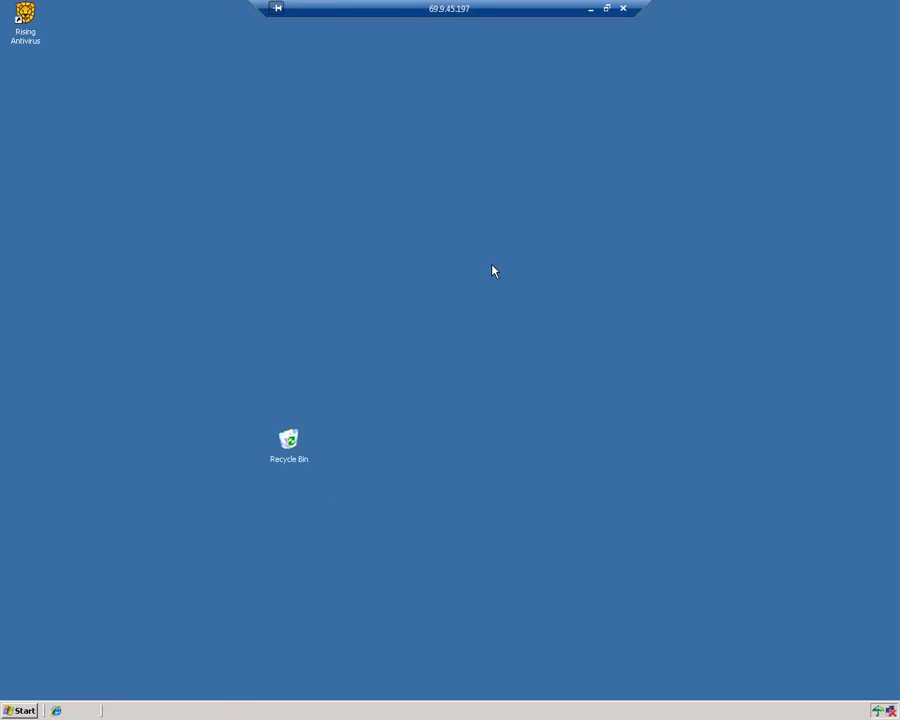
{"action": "left_click", "coordinate": [606, 8]}
{"action": "left_click_drag", "start_coordinate": [562, 67], "coordinate": [528, 27]}
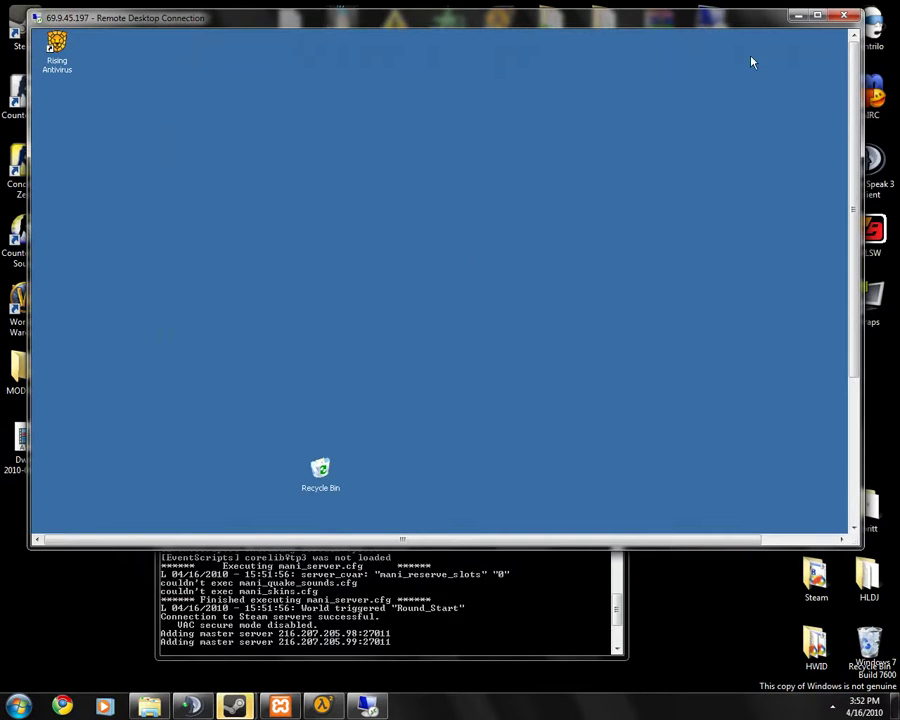
- Maximize the remote session and open C:\Games on the remote server through My Computer
{"action": "double_click", "coordinate": [713, 18]}
{"action": "left_click", "coordinate": [24, 710]}
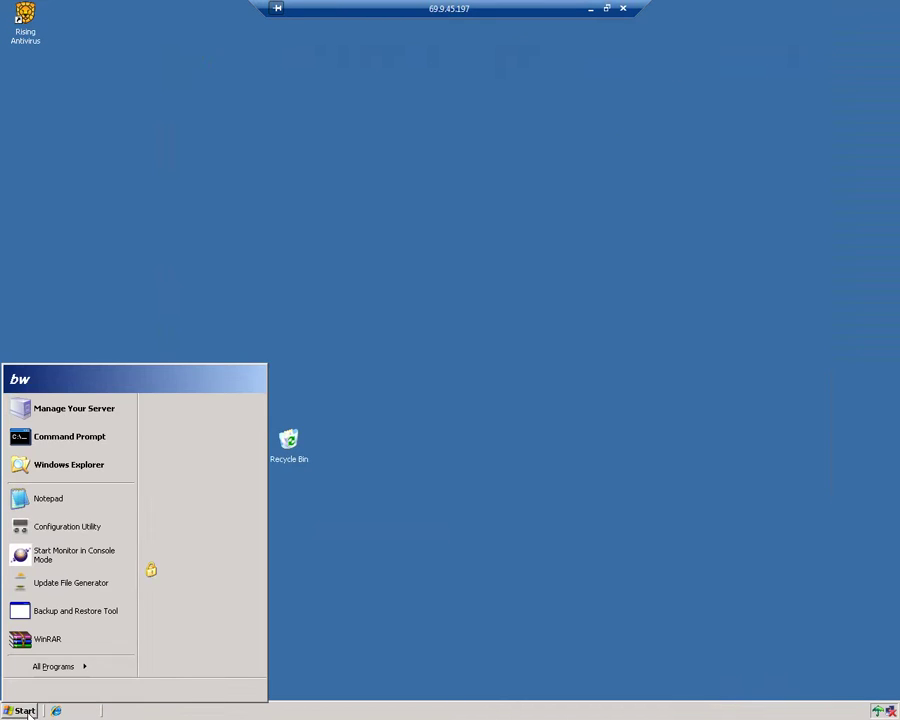
{"action": "left_click", "coordinate": [193, 406]}
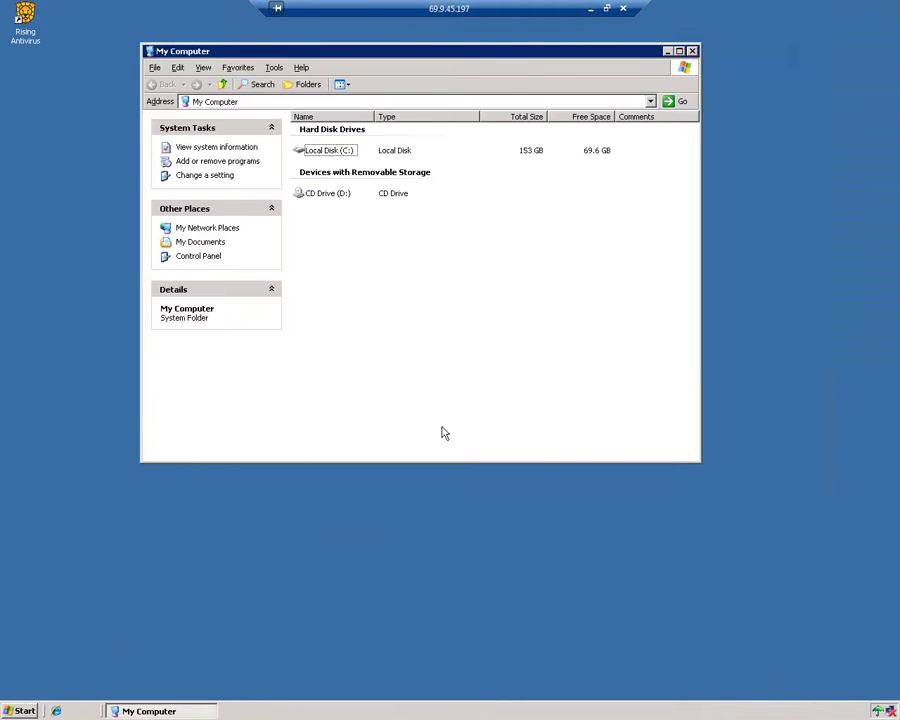
{"action": "double_click", "coordinate": [337, 151]}
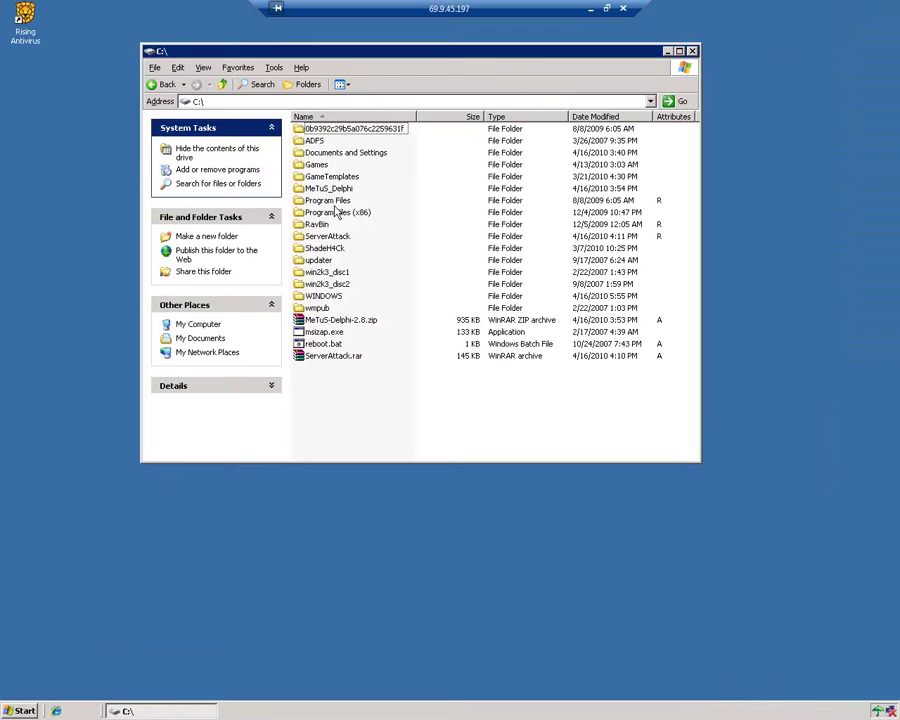
{"action": "left_click", "coordinate": [336, 204]}
{"action": "double_click", "coordinate": [316, 164]}
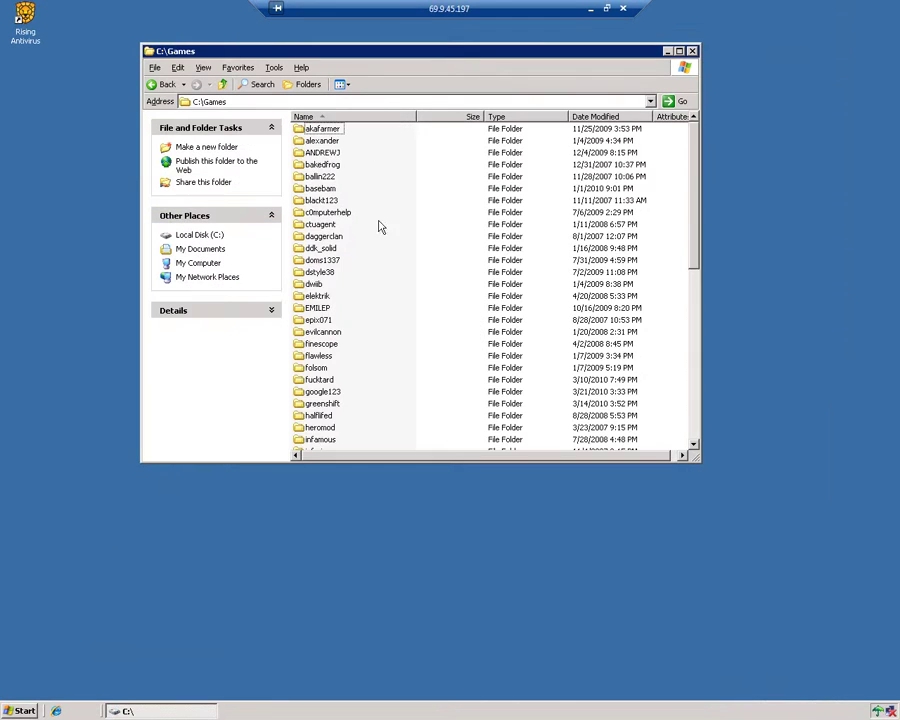
- Scroll through the Games folder contents, then disconnect the remote session
{"action": "scroll", "coordinate": [422, 318], "scroll_direction": "down", "scroll_amount": 5}
{"action": "scroll", "coordinate": [362, 331], "scroll_direction": "down", "scroll_amount": 1}
{"action": "scroll", "coordinate": [366, 337], "scroll_direction": "down", "scroll_amount": 4}
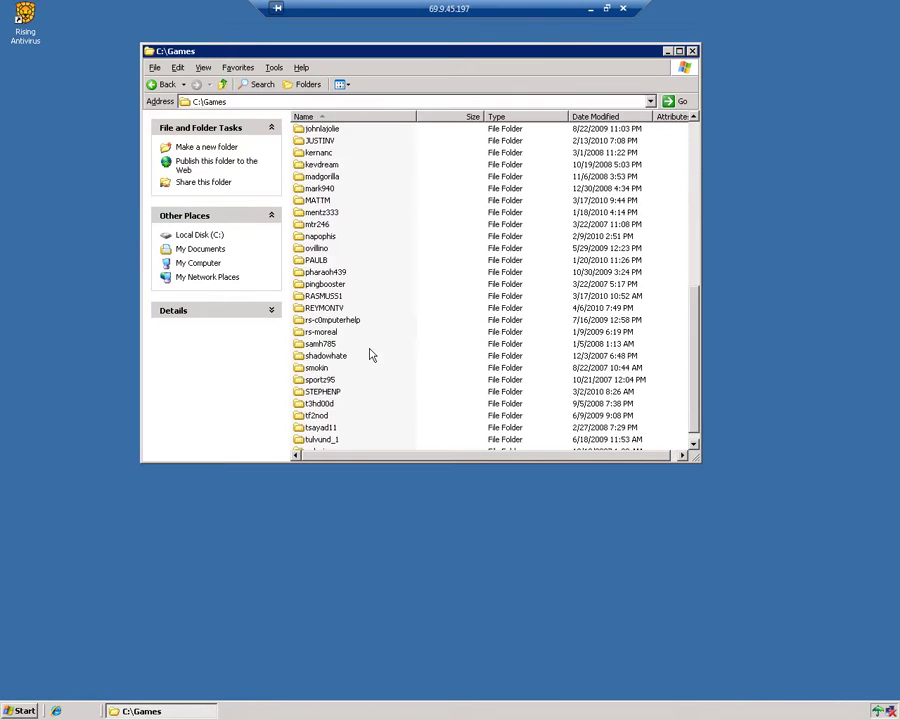
{"action": "scroll", "coordinate": [368, 352], "scroll_direction": "down", "scroll_amount": 1}
{"action": "scroll", "coordinate": [348, 406], "scroll_direction": "up", "scroll_amount": 4}
{"action": "scroll", "coordinate": [366, 425], "scroll_direction": "up", "scroll_amount": 2}
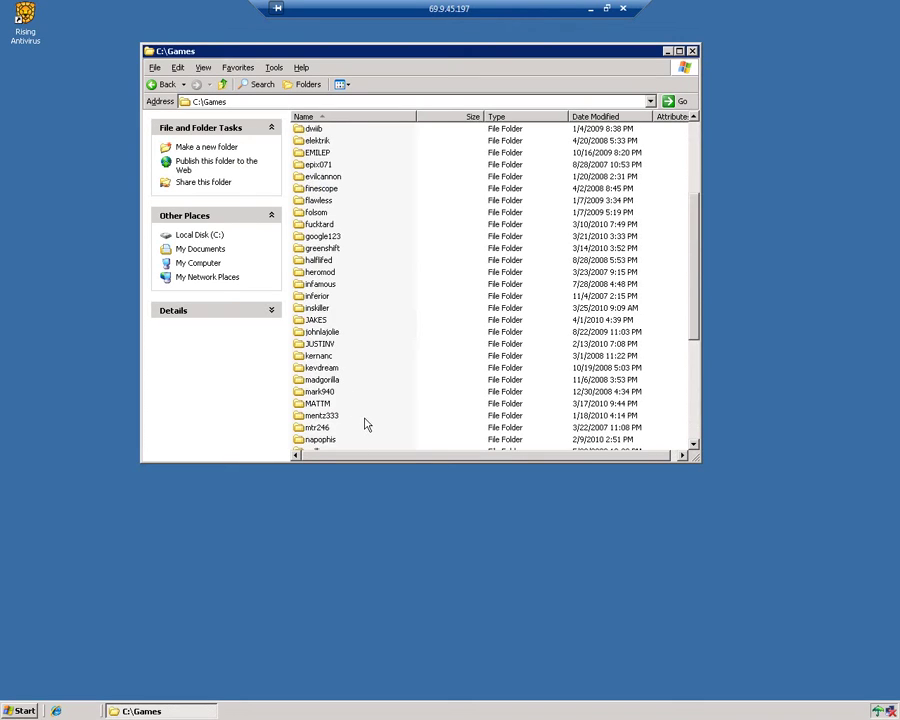
{"action": "scroll", "coordinate": [366, 425], "scroll_direction": "up", "scroll_amount": 5}
{"action": "scroll", "coordinate": [352, 300], "scroll_direction": "down", "scroll_amount": 5}
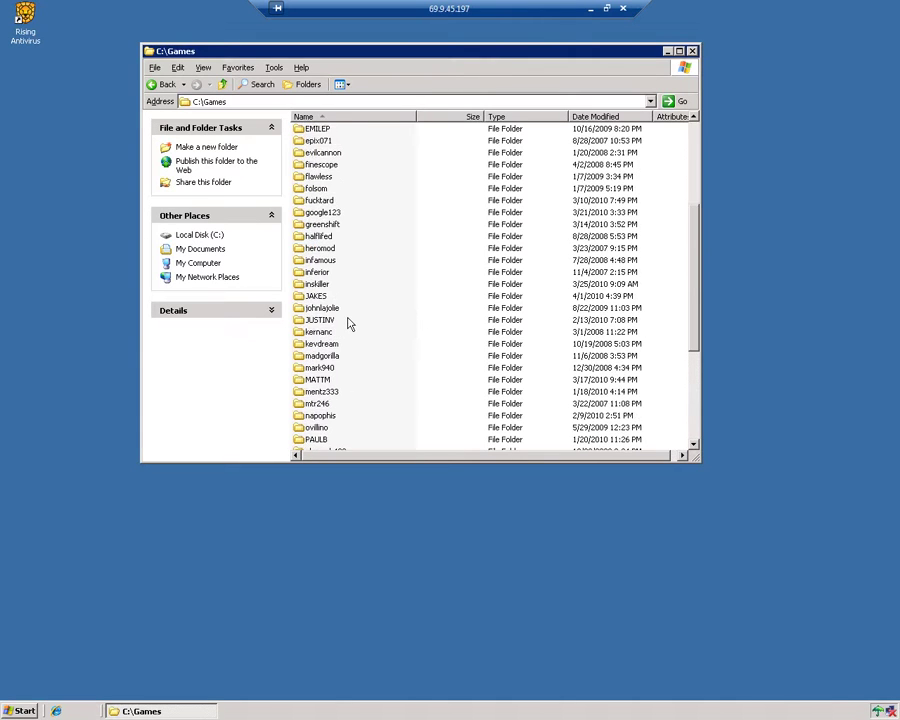
{"action": "scroll", "coordinate": [349, 335], "scroll_direction": "down", "scroll_amount": 5}
{"action": "scroll", "coordinate": [355, 340], "scroll_direction": "down", "scroll_amount": 1}
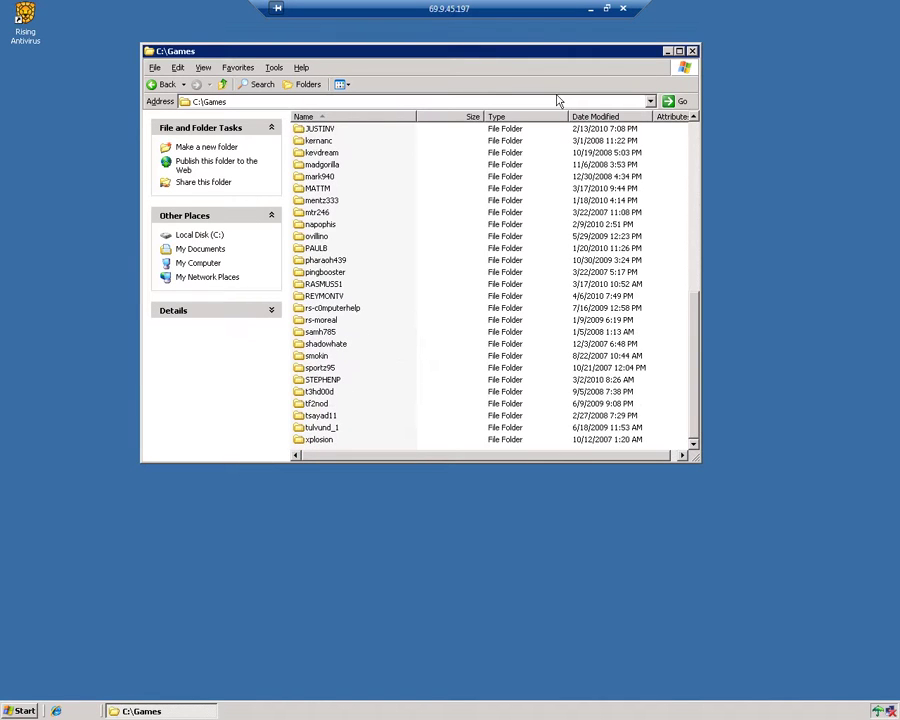
{"action": "left_click", "coordinate": [622, 8]}
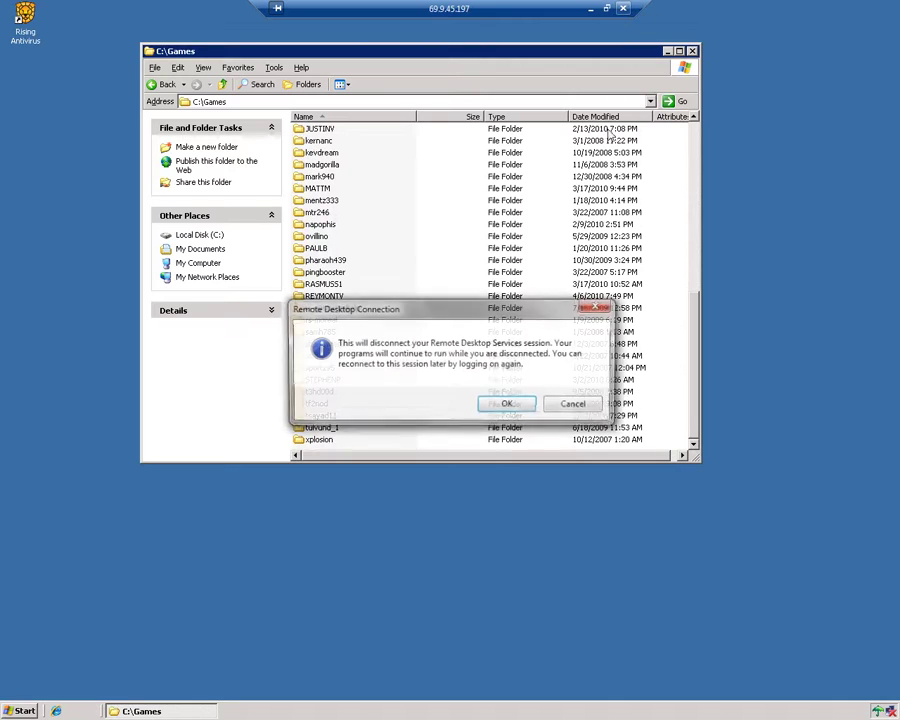
{"action": "left_click", "coordinate": [503, 404]}
- Reposition the Source Dedicated Server console, review its output, then close it
{"action": "left_click_drag", "start_coordinate": [476, 340], "coordinate": [538, 178]}
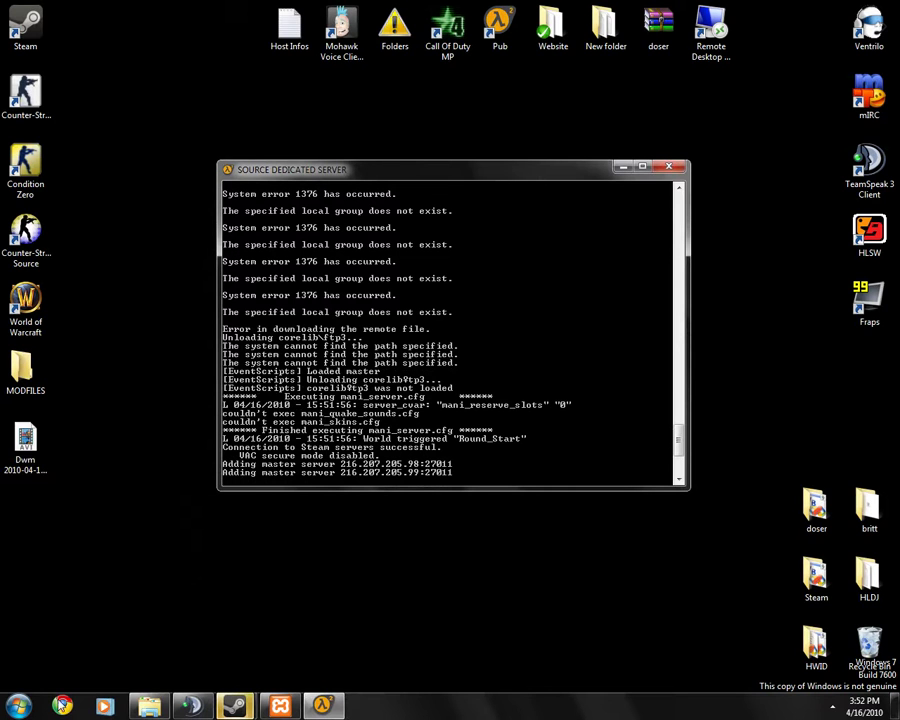
{"action": "key", "text": "super"}
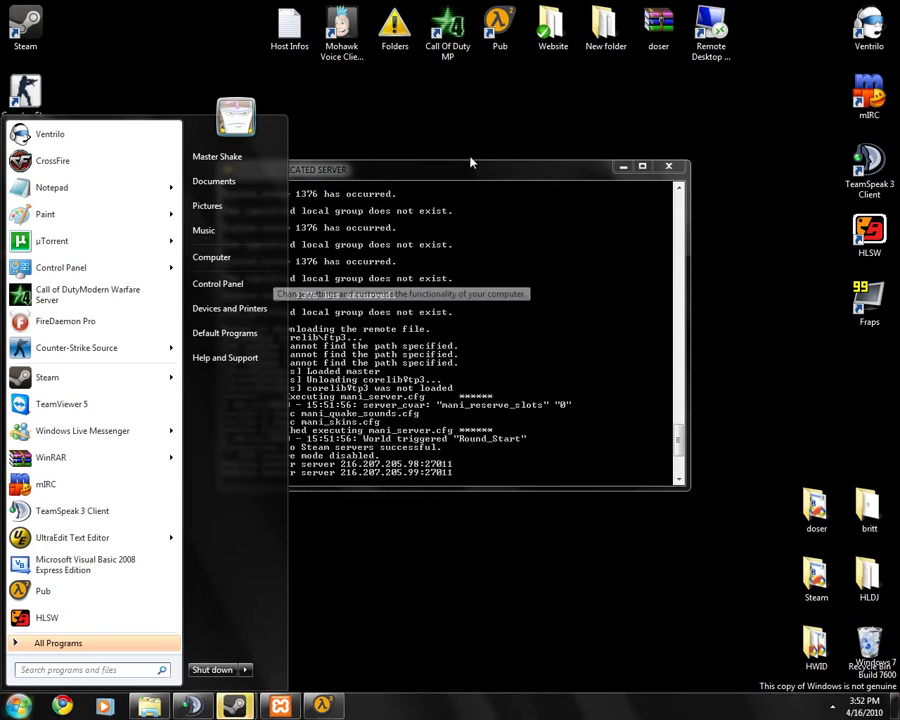
{"action": "left_click", "coordinate": [472, 167]}
{"action": "left_click_drag", "start_coordinate": [472, 167], "coordinate": [480, 120]}
{"action": "scroll", "coordinate": [428, 284], "scroll_direction": "up", "scroll_amount": 4}
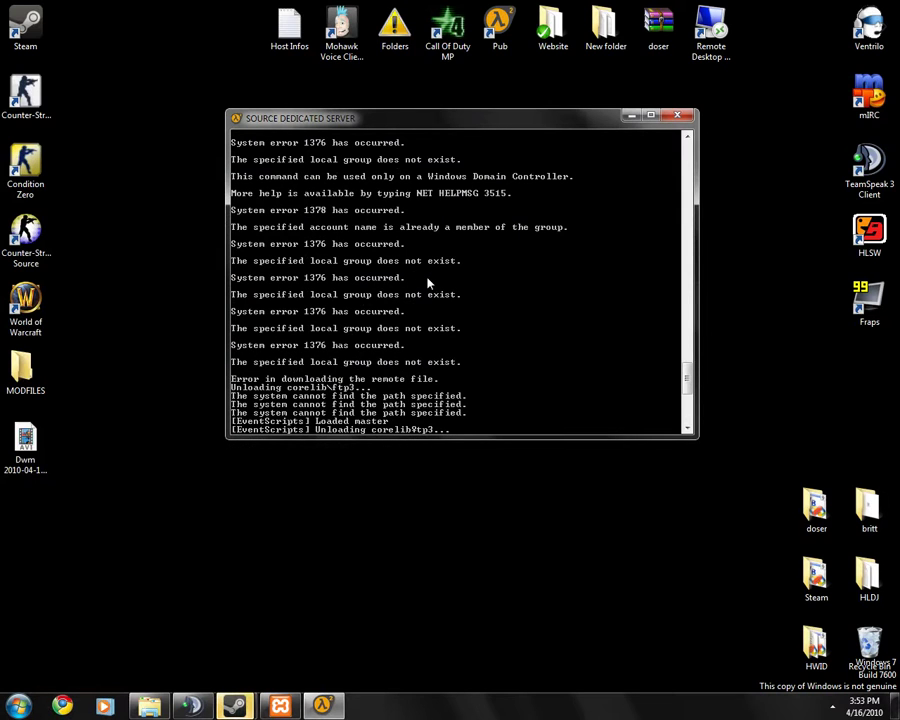
{"action": "scroll", "coordinate": [428, 284], "scroll_direction": "up", "scroll_amount": 1}
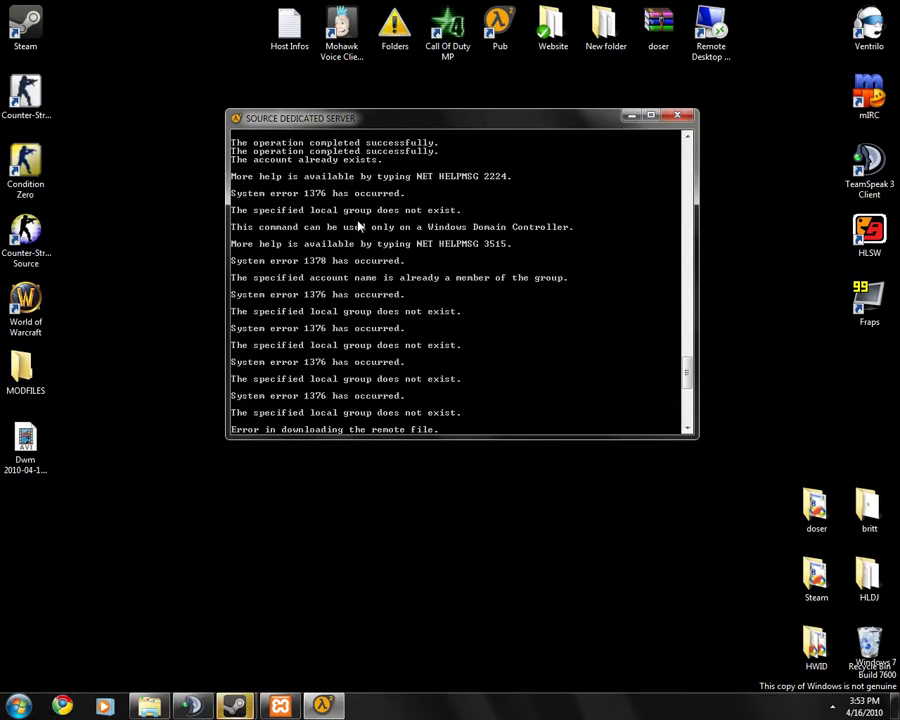
{"action": "scroll", "coordinate": [365, 250], "scroll_direction": "down", "scroll_amount": 3}
{"action": "scroll", "coordinate": [370, 271], "scroll_direction": "down", "scroll_amount": 5}
{"action": "scroll", "coordinate": [620, 205], "scroll_direction": "down", "scroll_amount": 4}
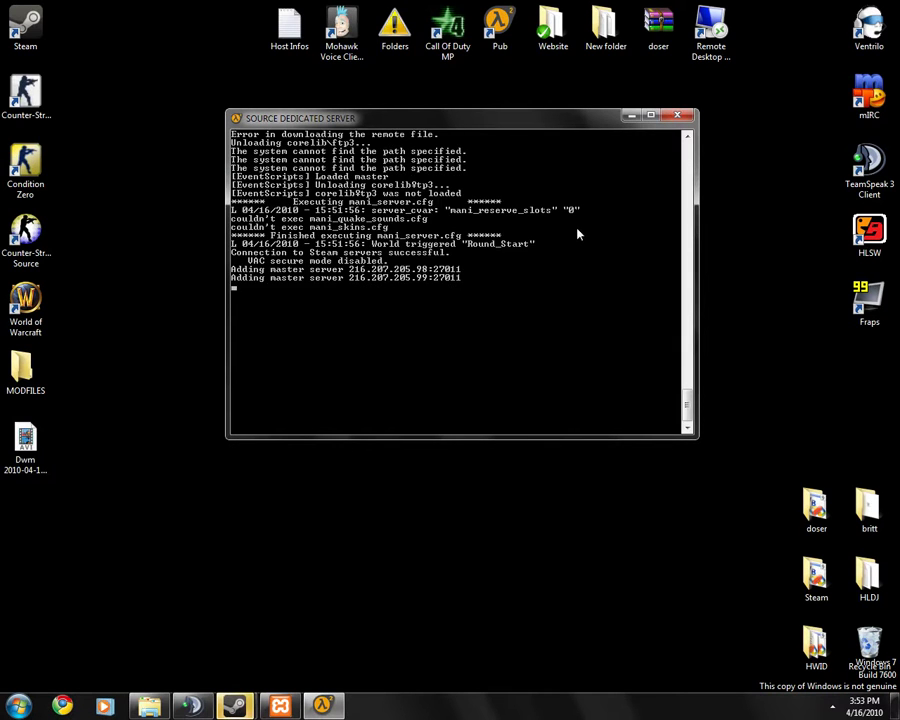
{"action": "left_click", "coordinate": [677, 116]}
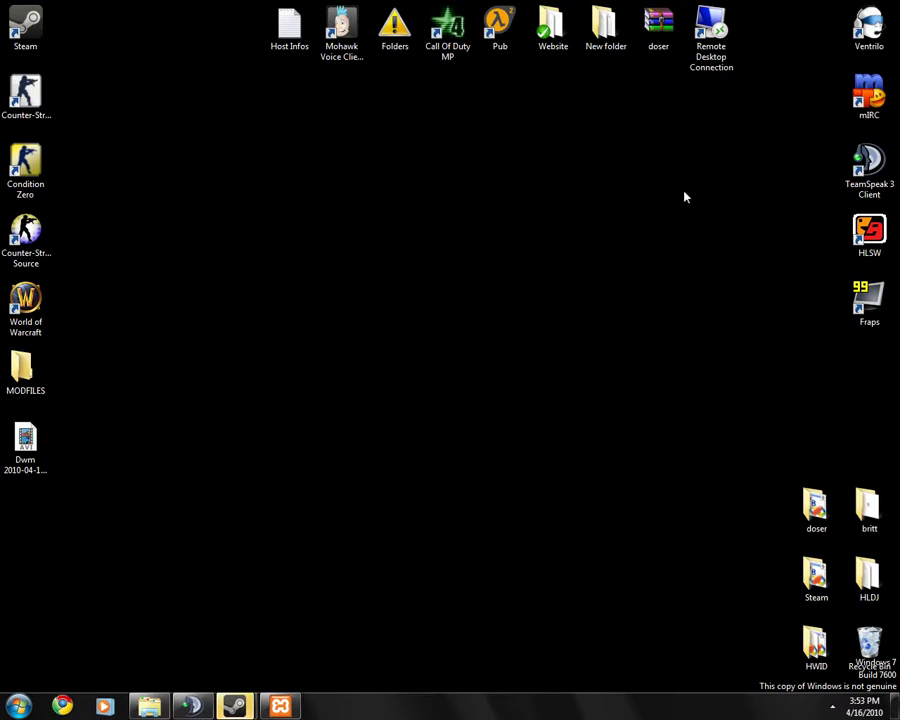
{"action": "left_click", "coordinate": [18, 706]}
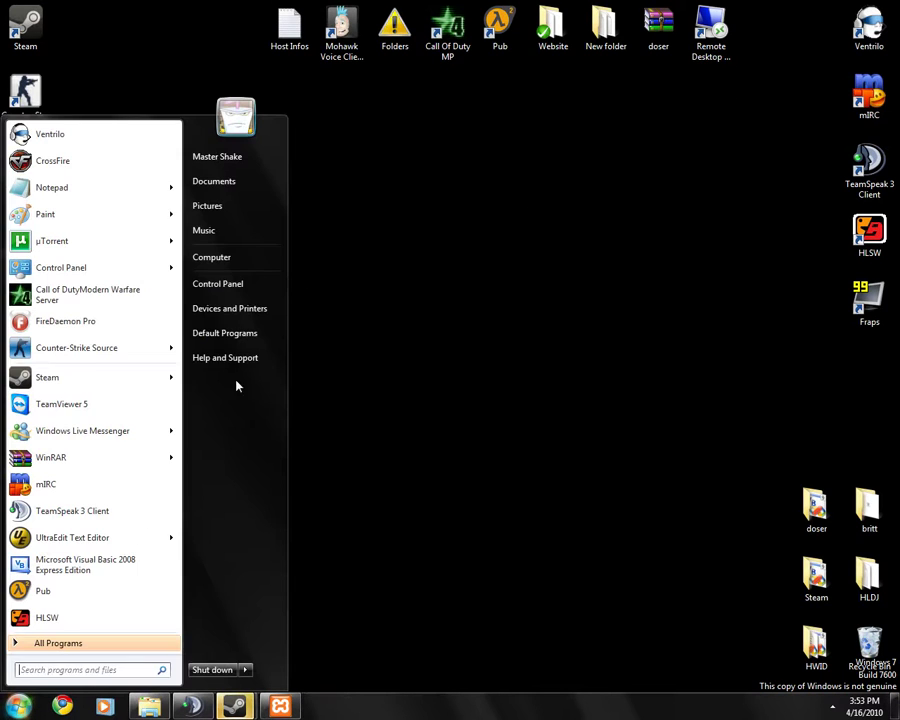
{"action": "left_click", "coordinate": [237, 282]}
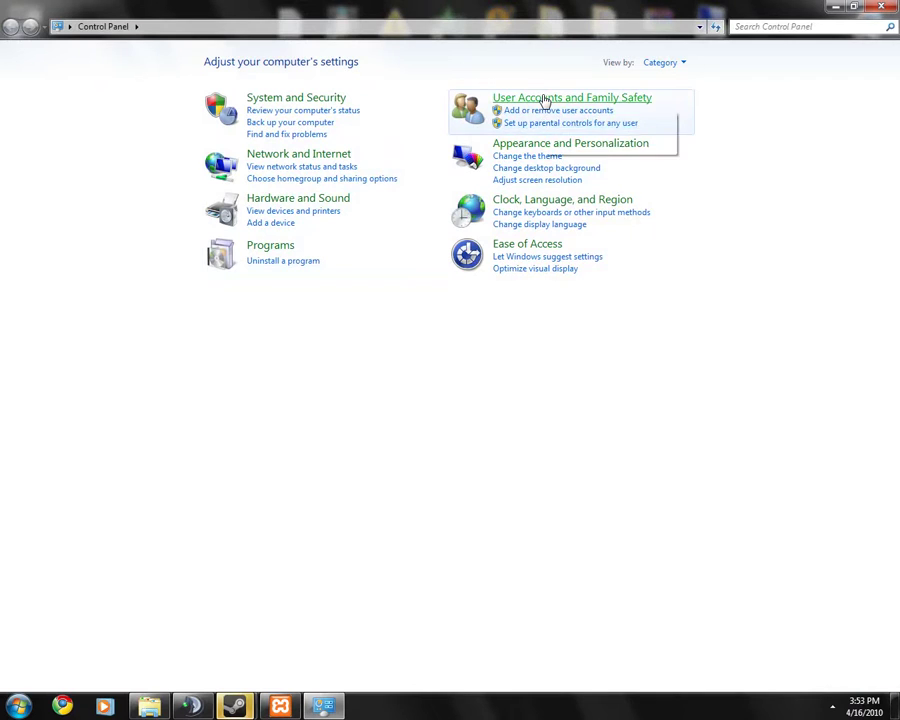
{"action": "left_click", "coordinate": [546, 101]}
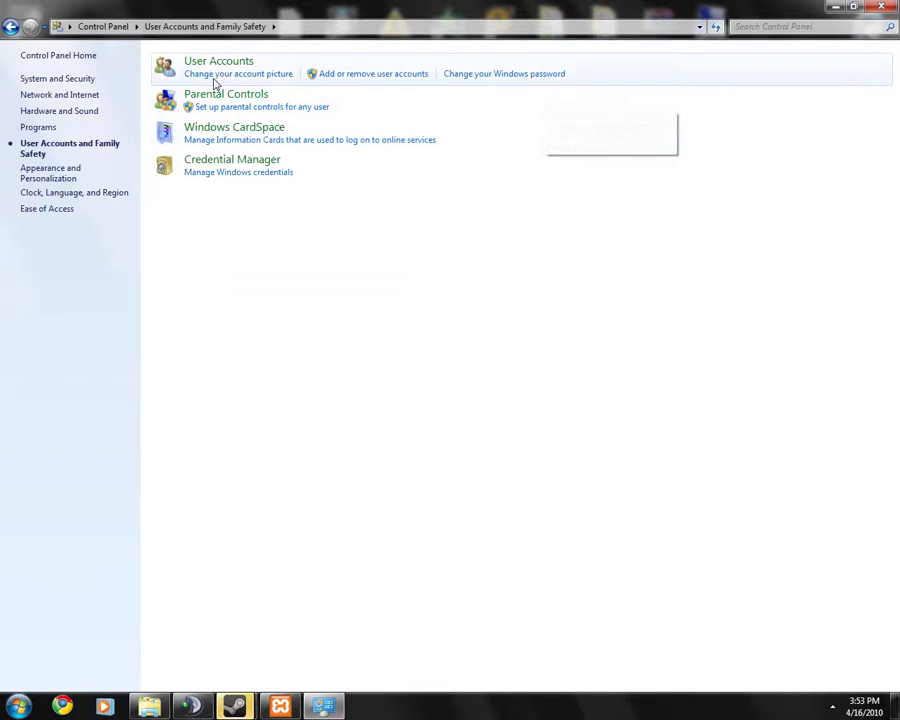
{"action": "left_click", "coordinate": [215, 61]}
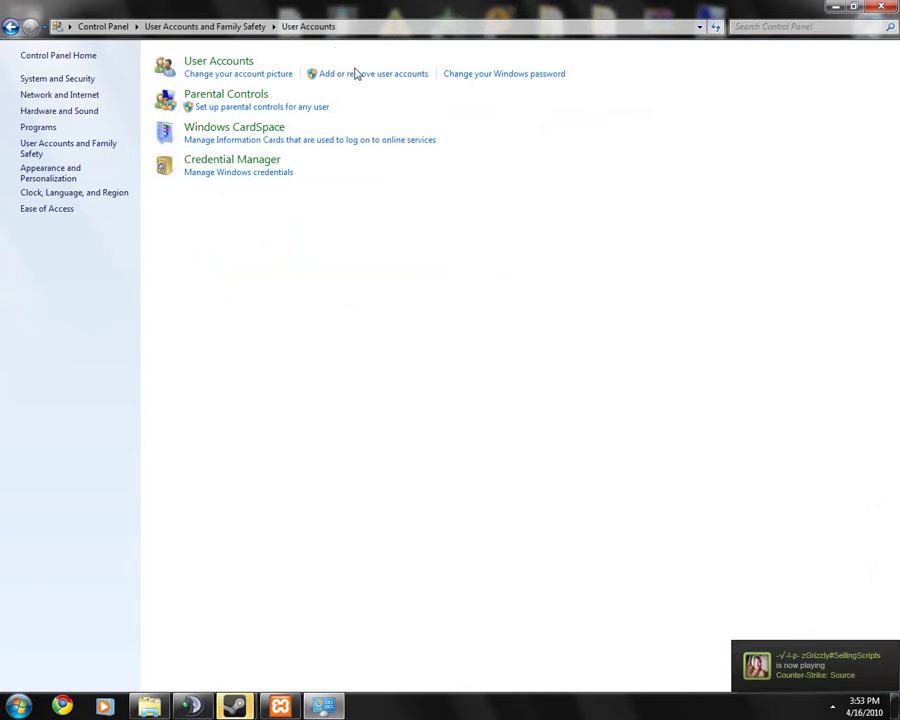
{"action": "left_click", "coordinate": [10, 26]}
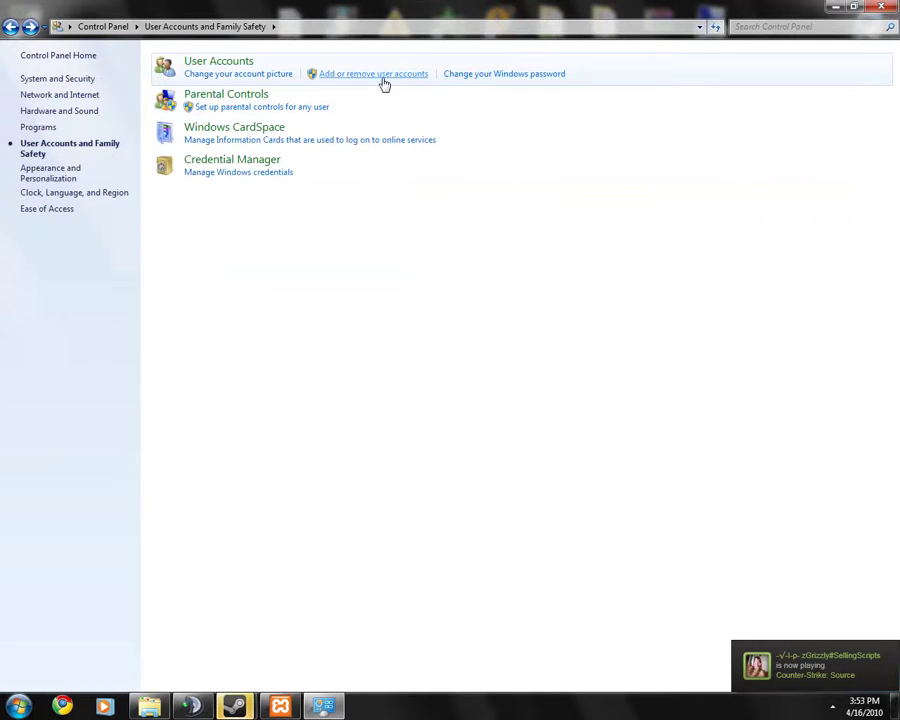
{"action": "left_click", "coordinate": [382, 76]}
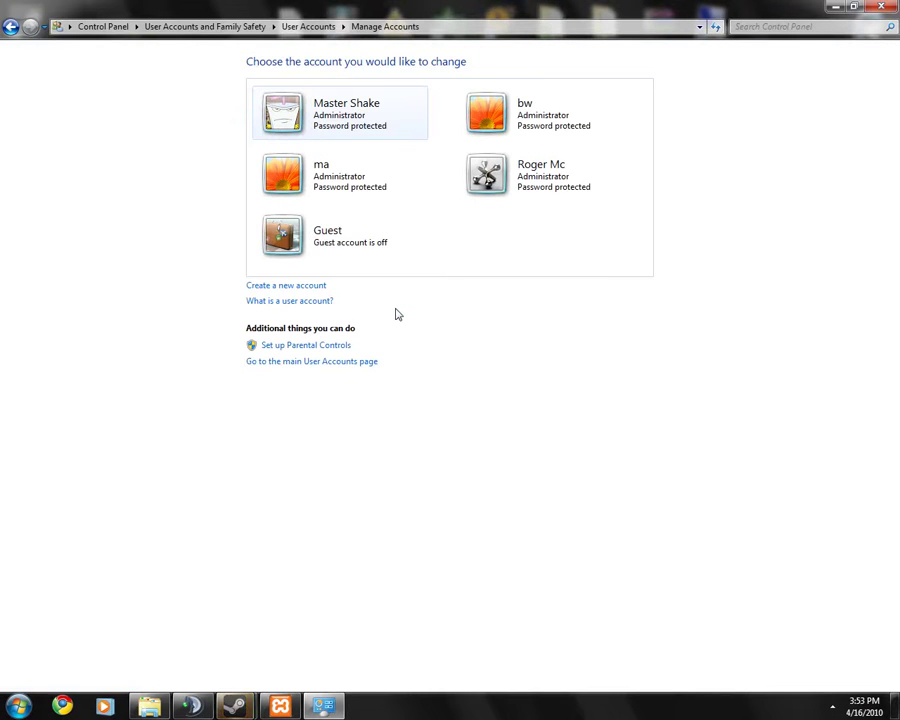
{"action": "left_click", "coordinate": [368, 178]}
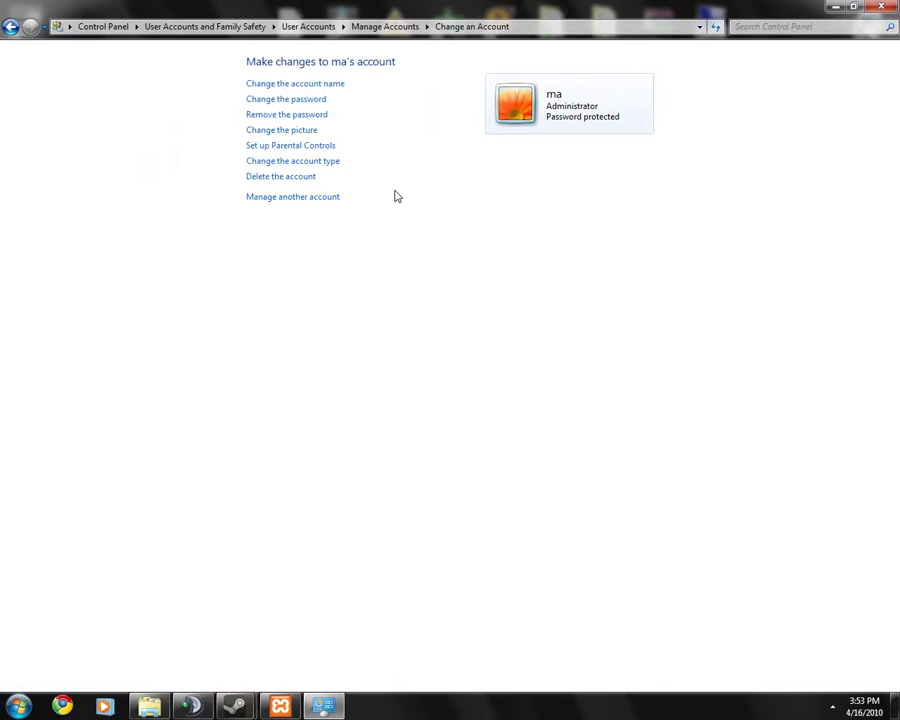
{"action": "left_click", "coordinate": [310, 101]}
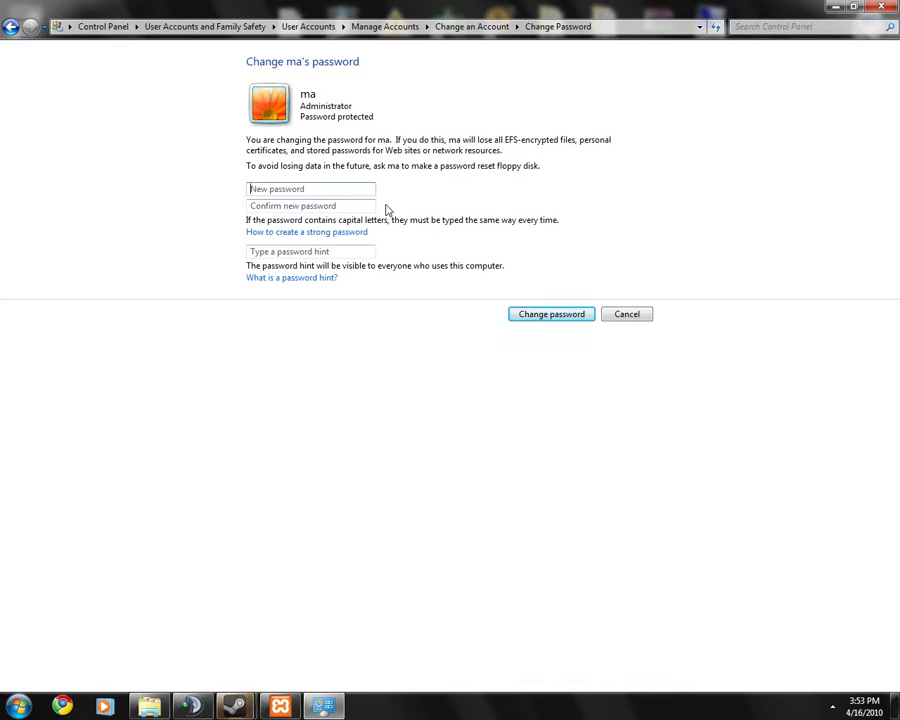
{"action": "left_click", "coordinate": [881, 6]}
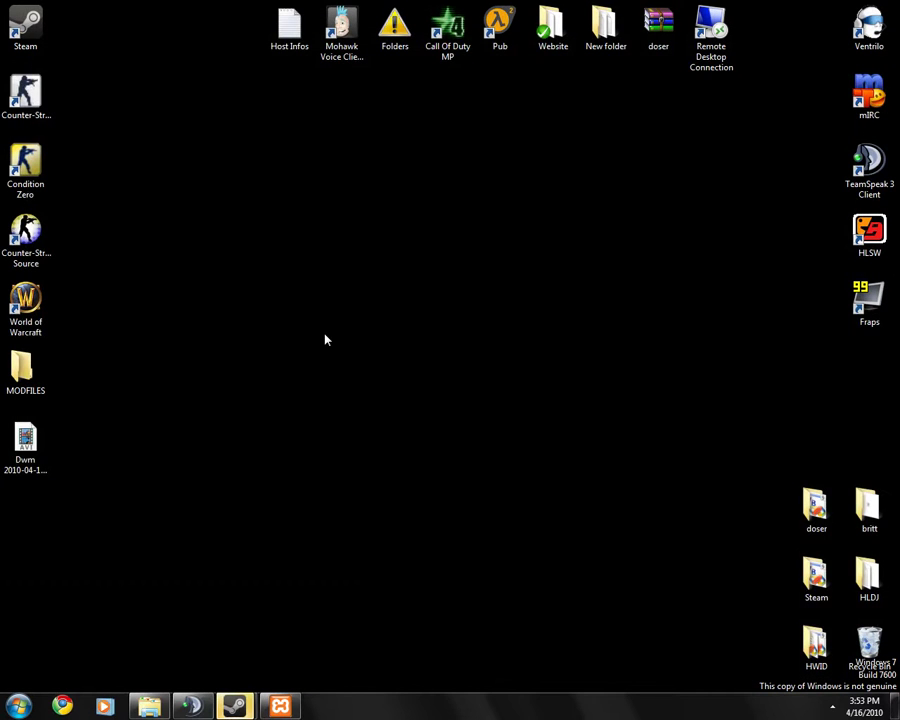